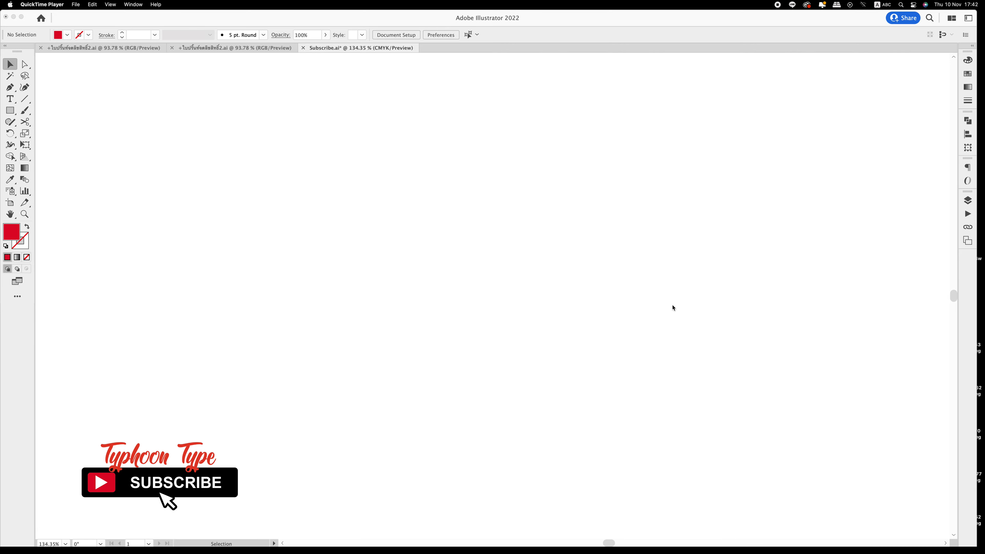
Set the font to Best Christmas – Personal Use, Regular 72 pt, ready for new type
click(846, 96)
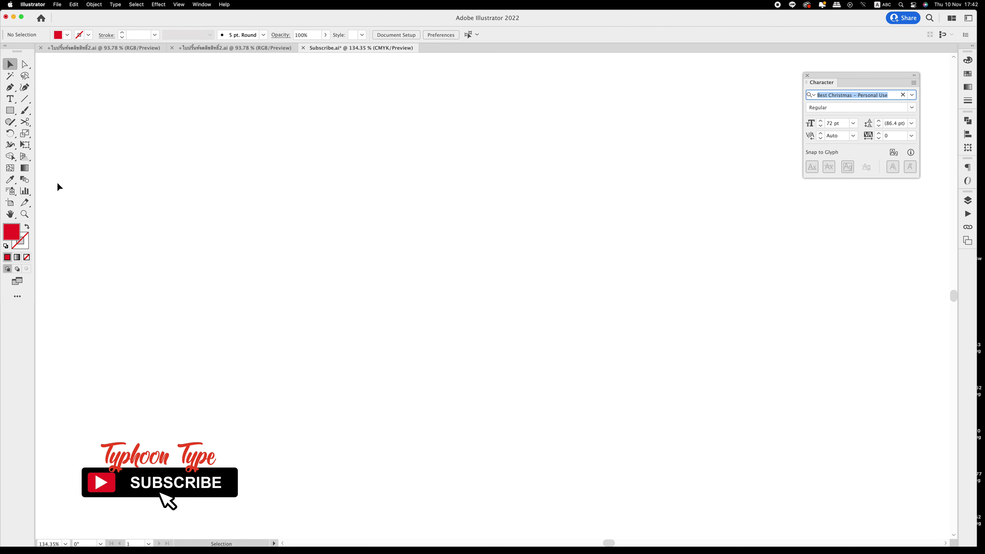
key(t)
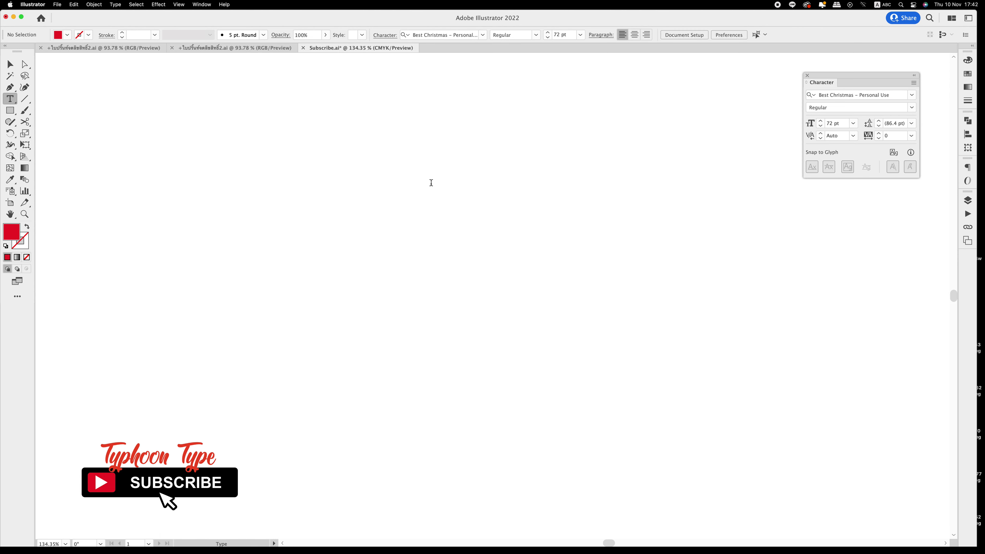
Place placeholder text, move it near the top of the artboard and enlarge it
click(431, 182)
click(10, 64)
drag(494, 147, 385, 124)
drag(532, 157, 557, 162)
Replace the placeholder with 'Typhoon Type' flanked by holly ornament glyphs
key(t)
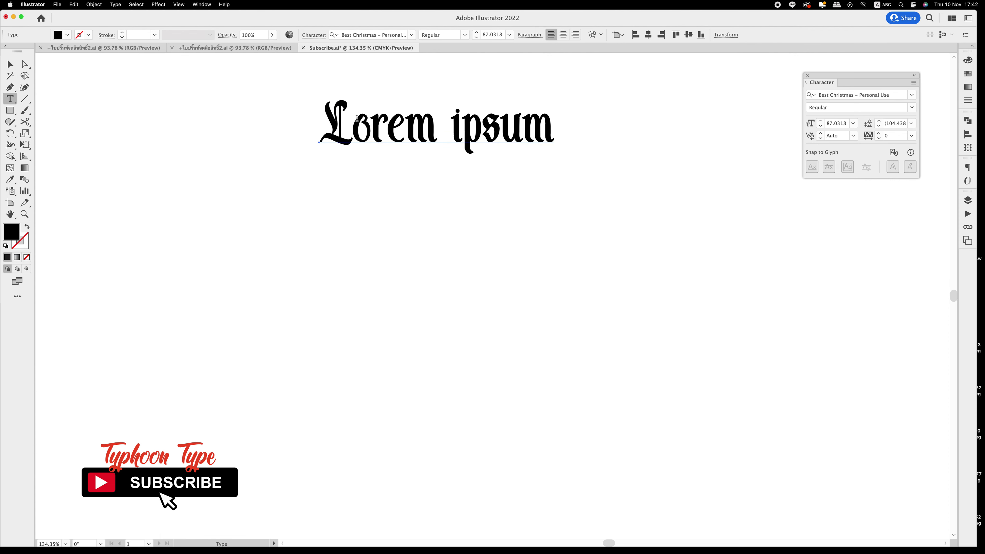
drag(330, 120, 563, 147)
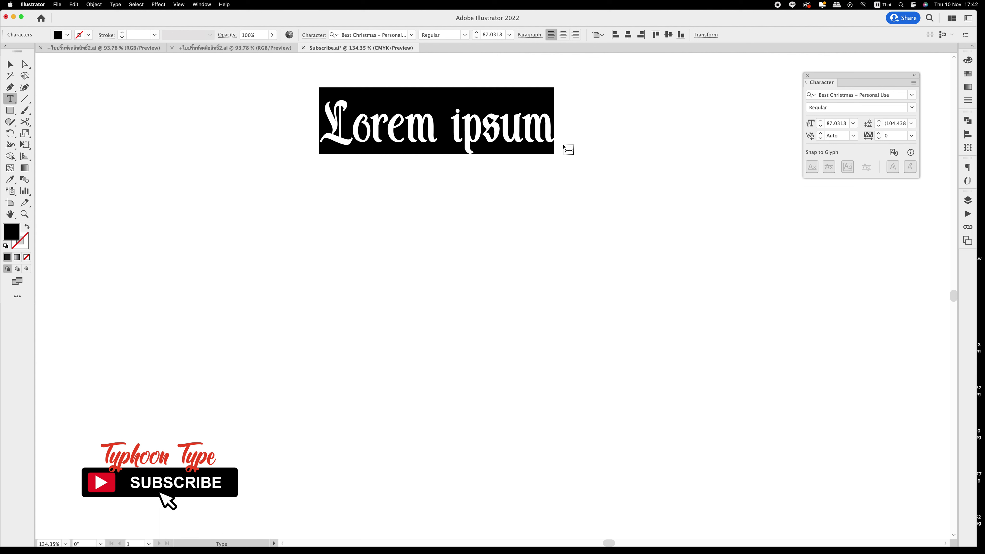
text(ๆ)
text(T)
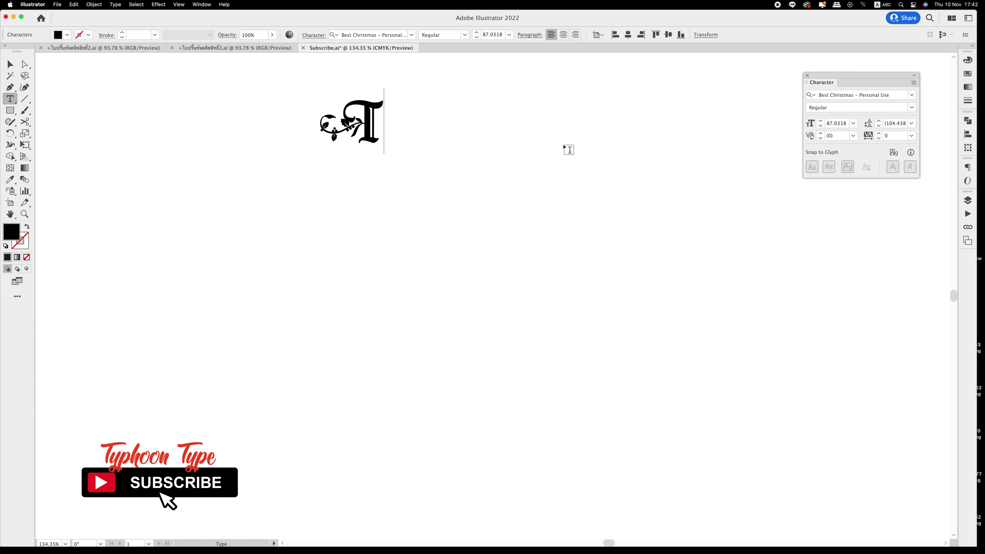
text(ypho)
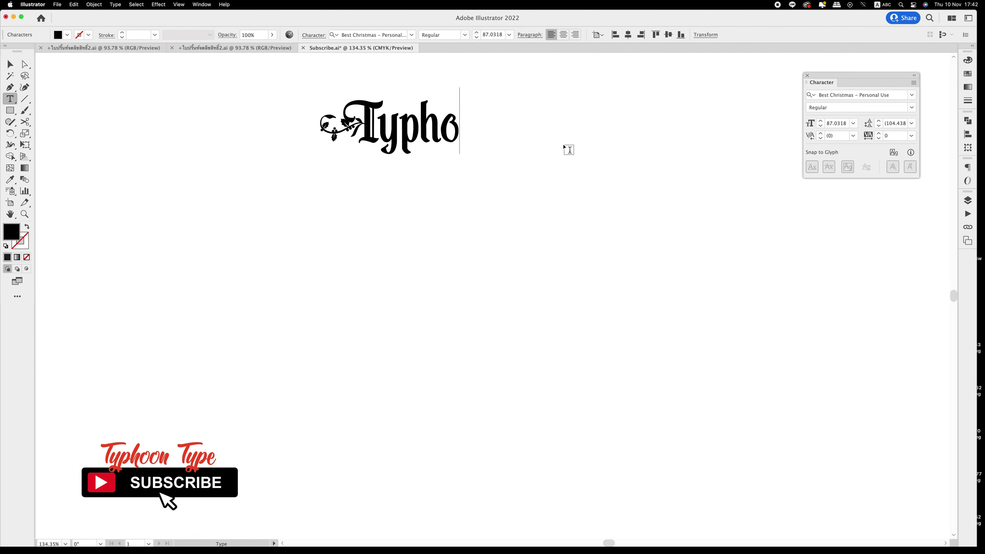
text(on )
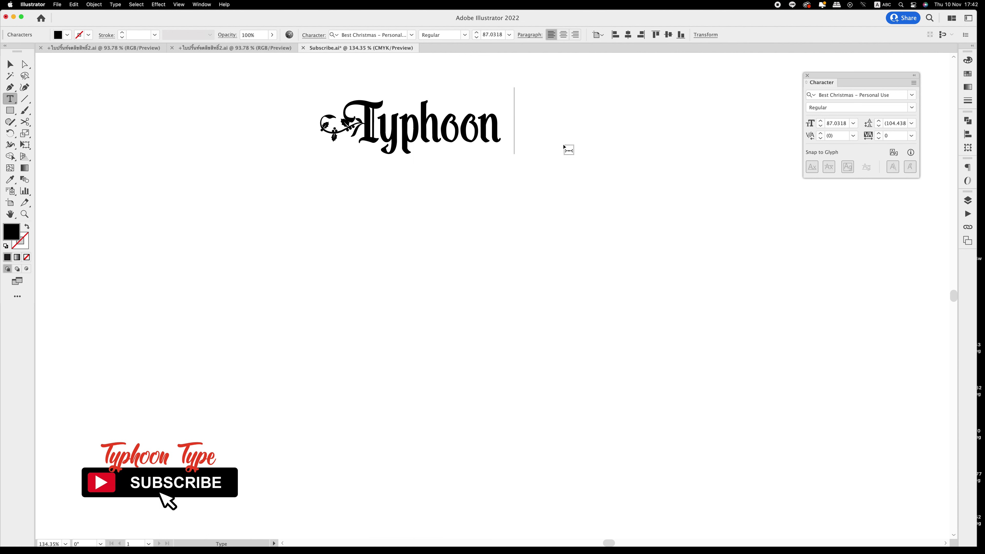
text(Type)
key(ctrl+space)
text(})
key(Escape)
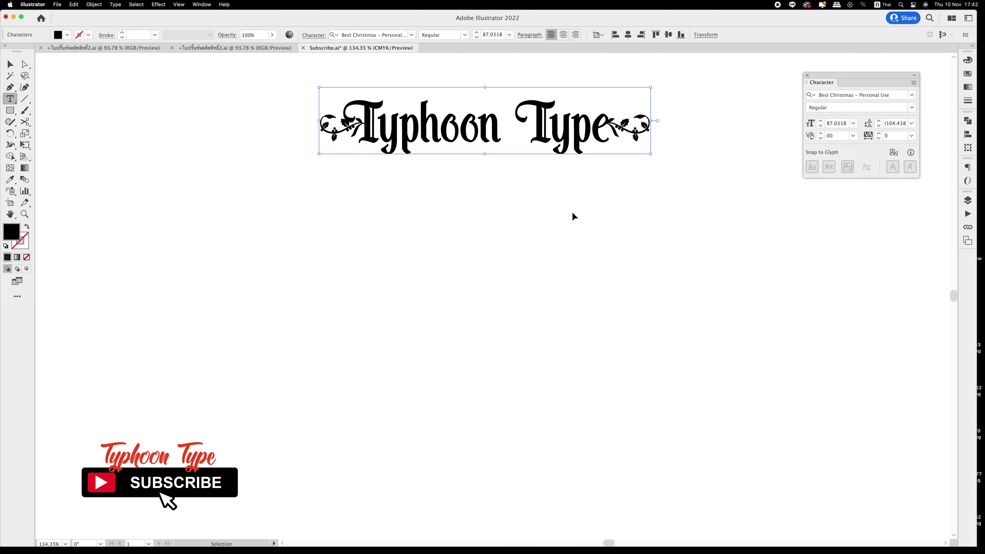
Scale the Typhoon Type title larger around its centre
click(578, 227)
click(585, 146)
drag(651, 158, 684, 171)
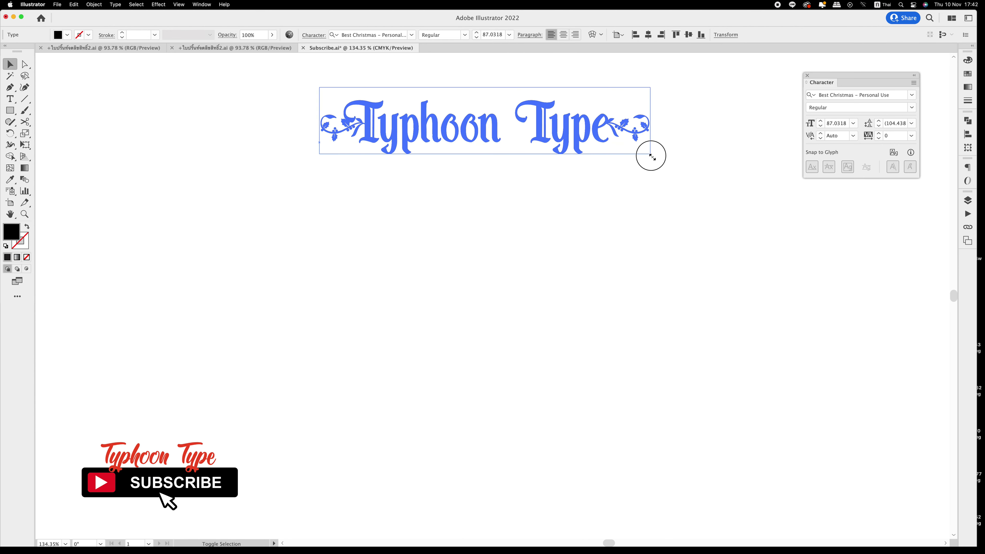
click(488, 224)
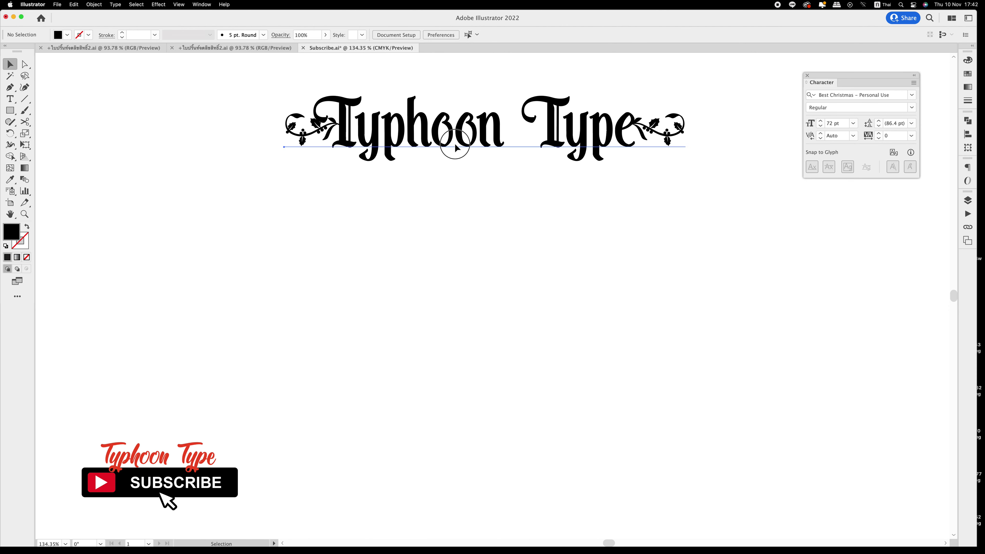
Duplicate the title below and change the copy's text to 'h m t'
drag(455, 151, 413, 262)
double_click(368, 253)
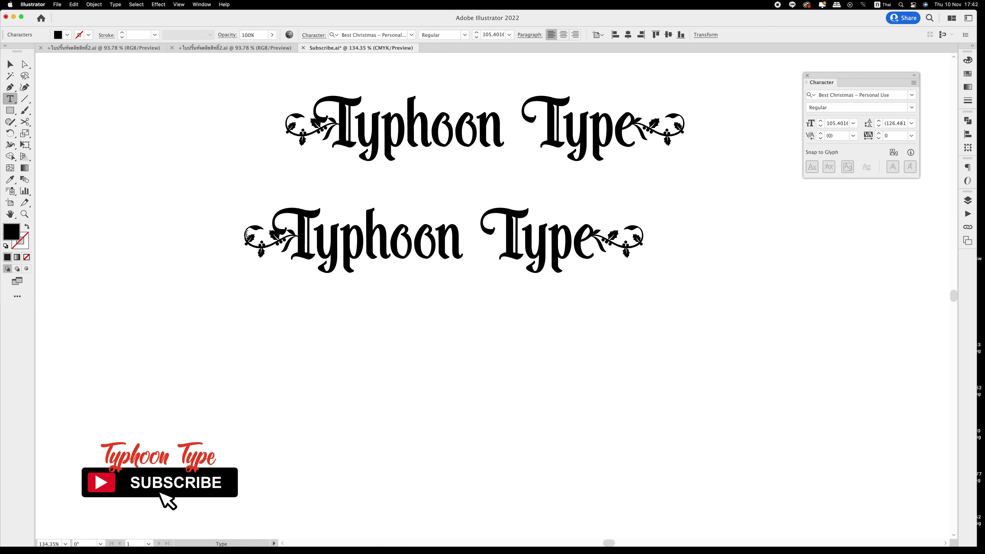
drag(244, 233, 660, 269)
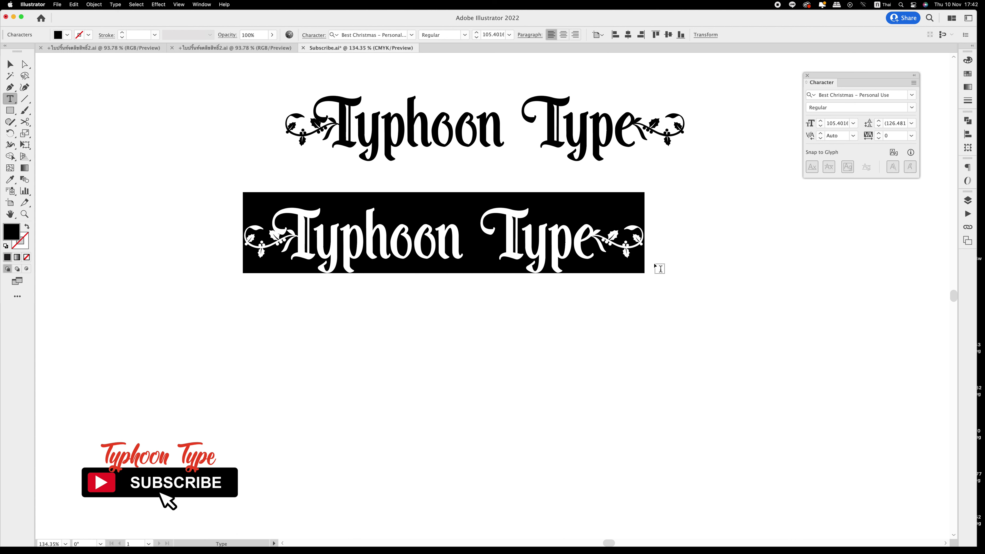
text(ั)
key(super+z)
key(ctrl+space)
text(h )
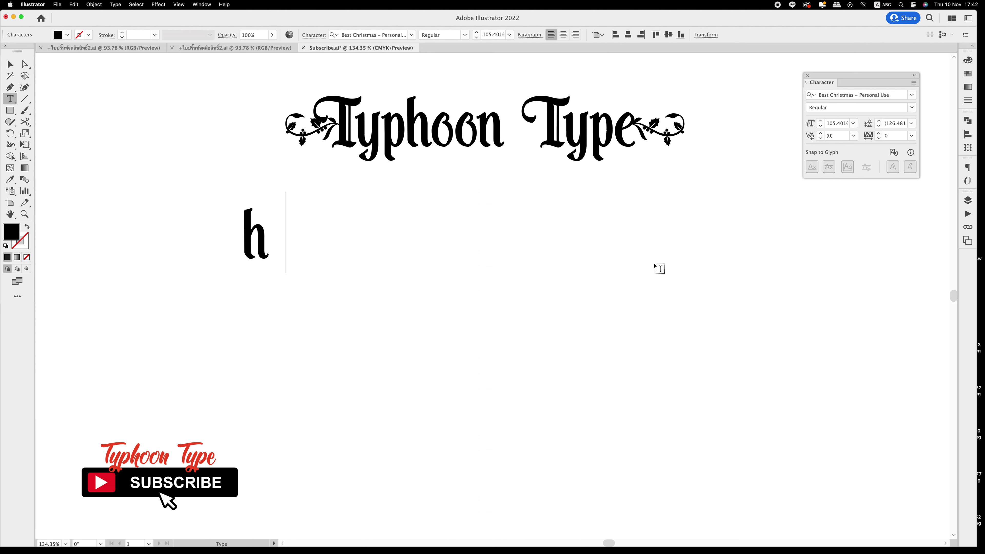
text(m)
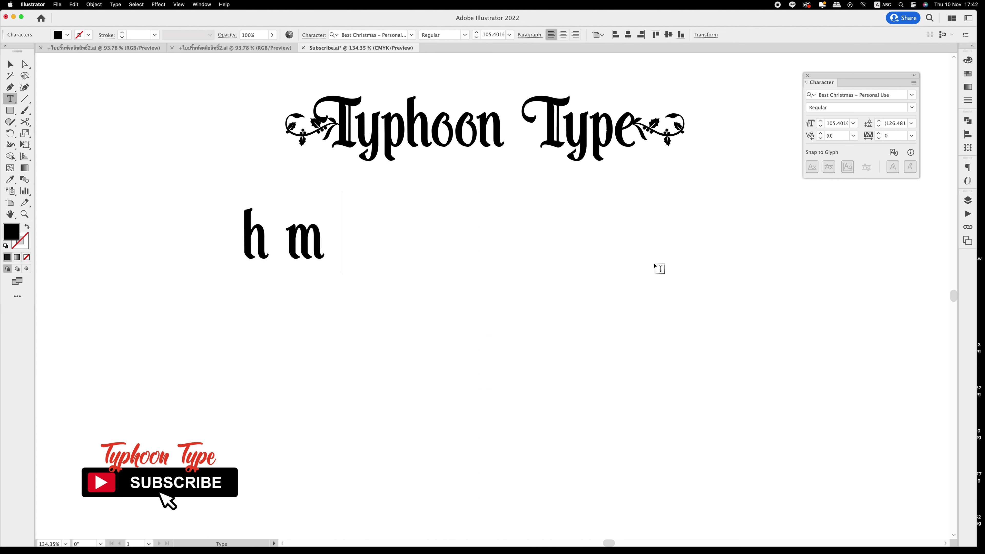
text( t)
key(Escape)
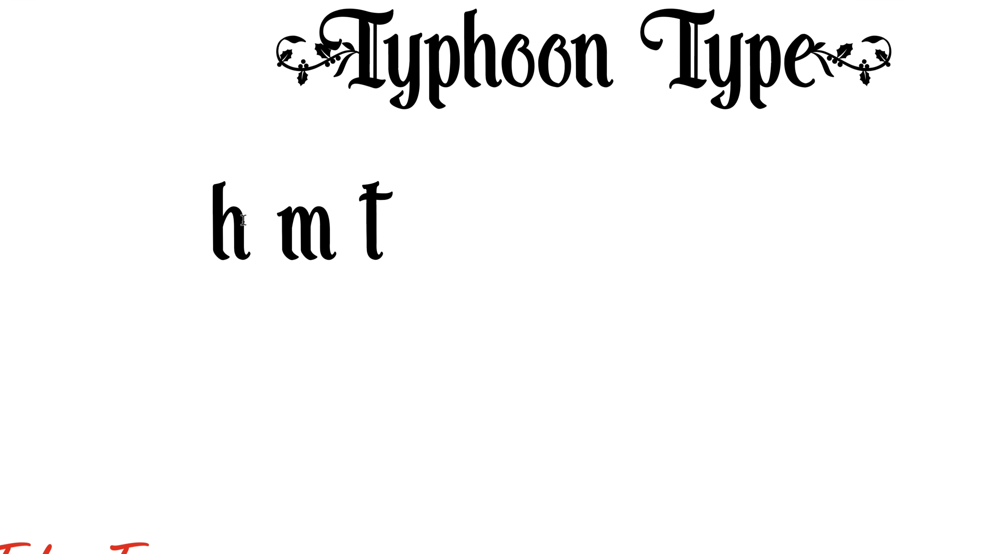
Swap h, m and t for alternate glyphs, including a wide-crossbar t
drag(244, 220, 205, 224)
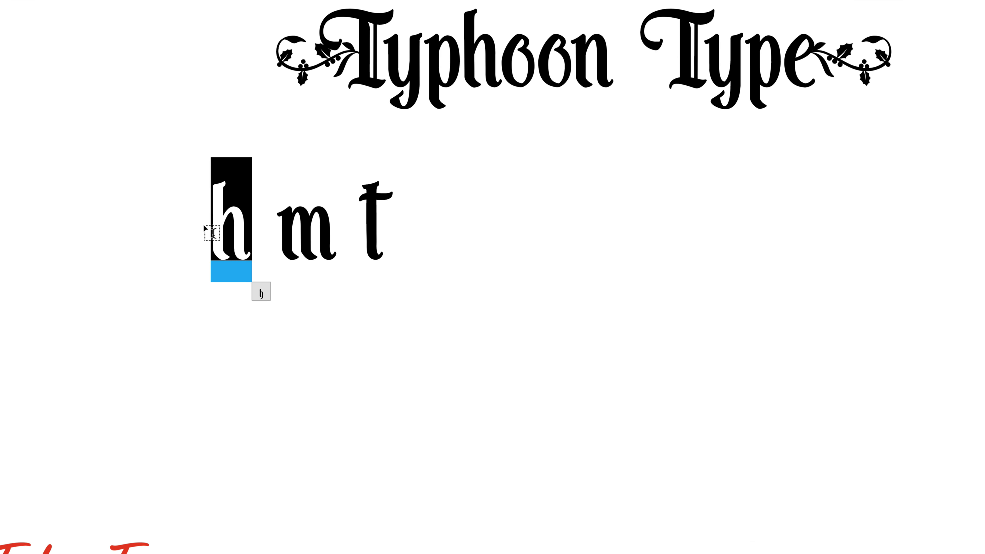
click(261, 294)
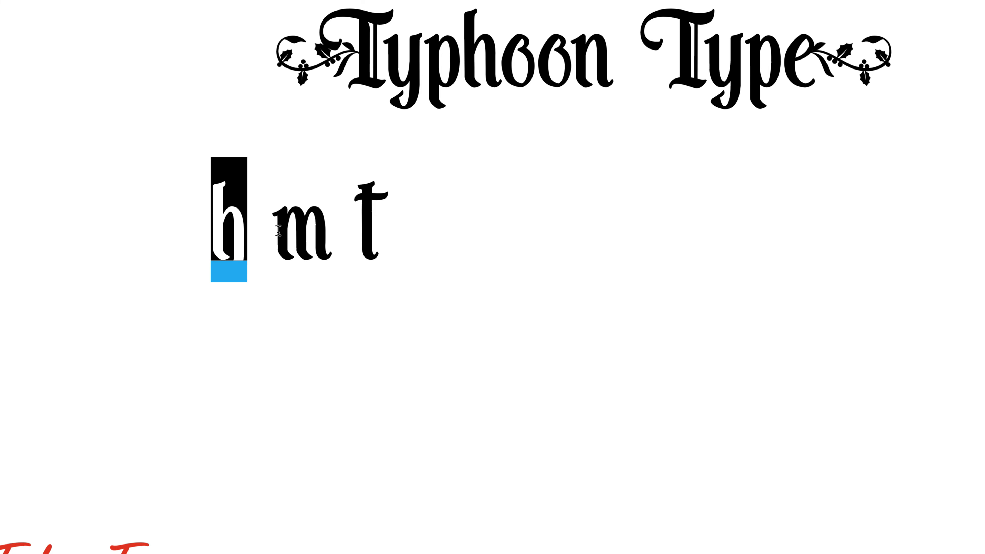
drag(279, 231, 332, 233)
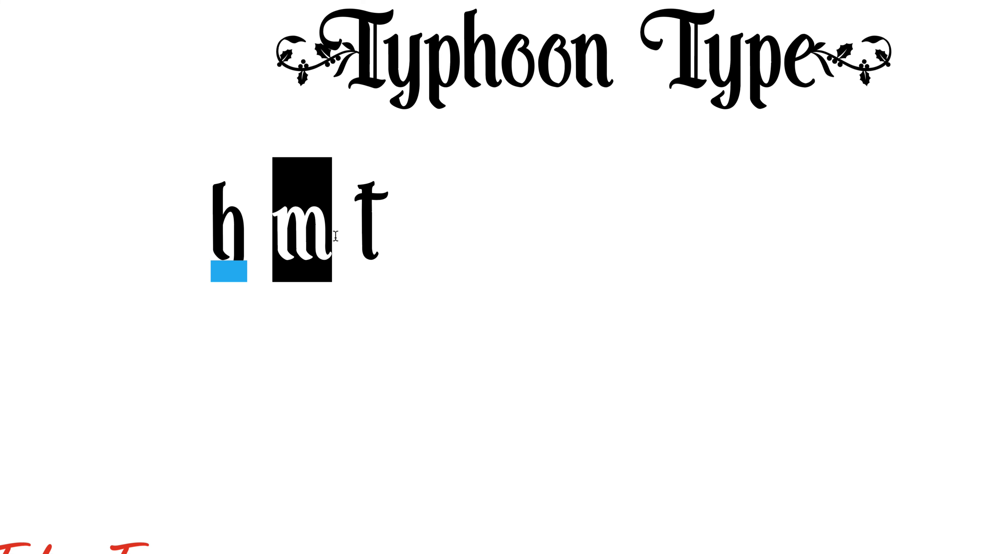
click(340, 296)
double_click(365, 211)
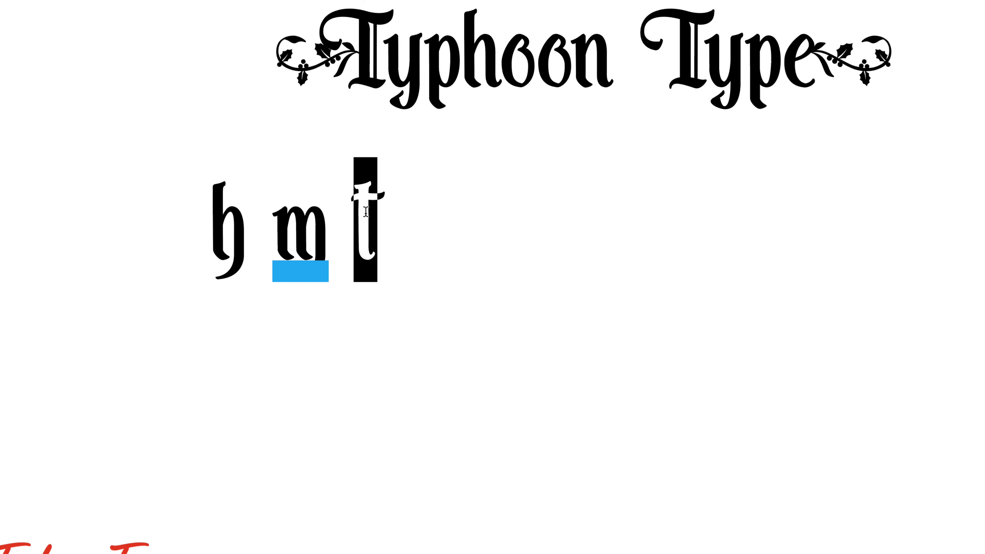
click(385, 292)
key(Escape)
click(458, 273)
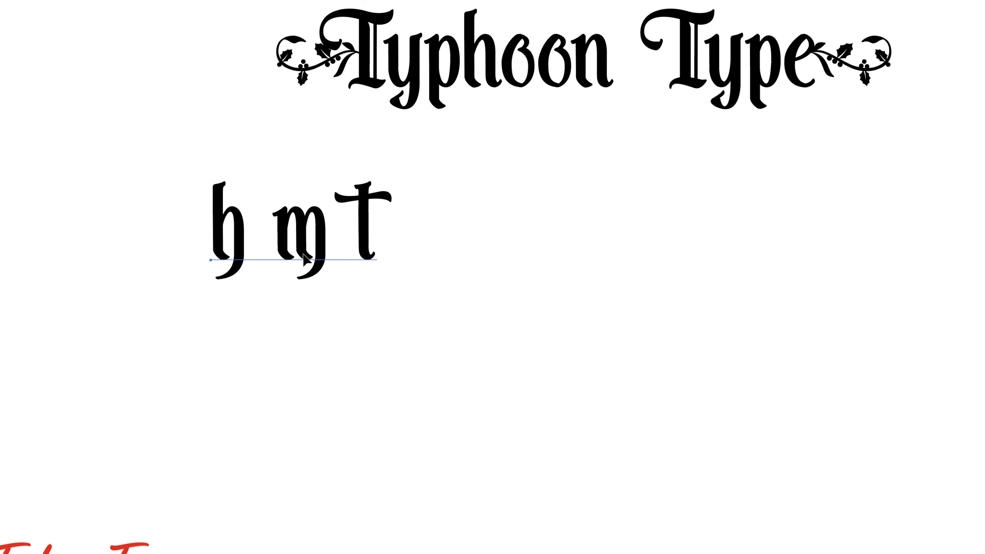
Copy the h m t line to the right and switch its letters to plain alternates
drag(306, 258, 541, 259)
key(t)
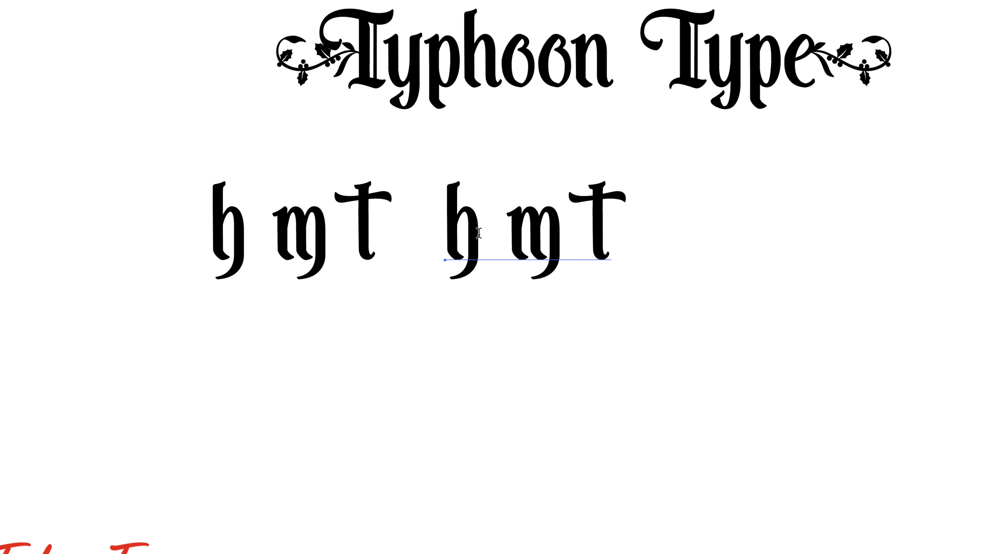
double_click(479, 233)
click(494, 302)
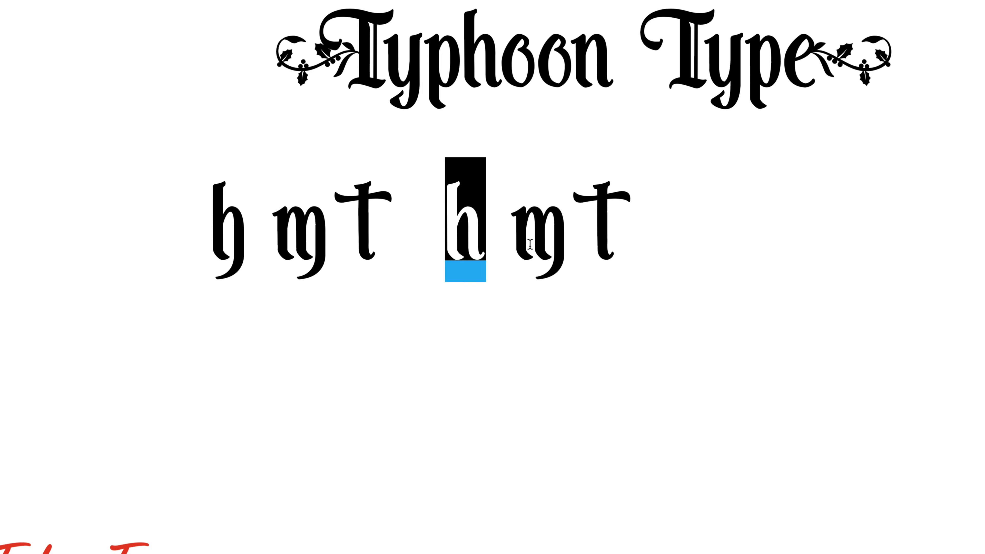
double_click(524, 241)
click(579, 293)
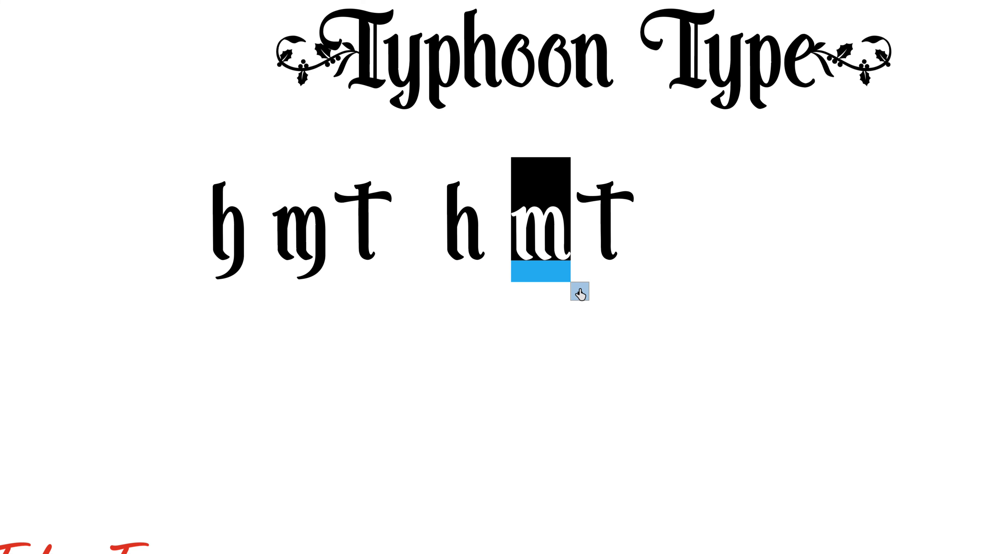
double_click(604, 230)
click(606, 297)
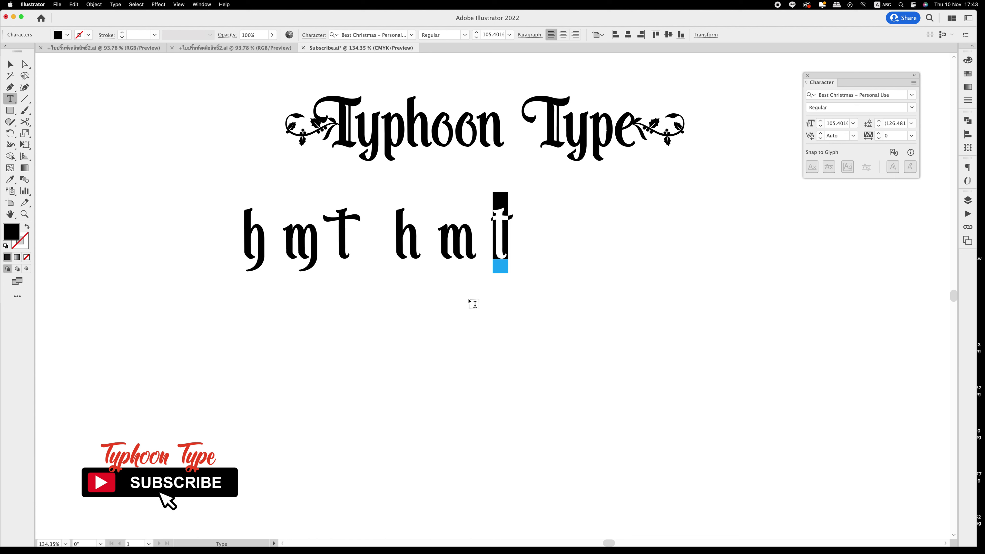
Move both h m t rows up, centred just beneath the title
key(Escape)
click(473, 299)
click(472, 253)
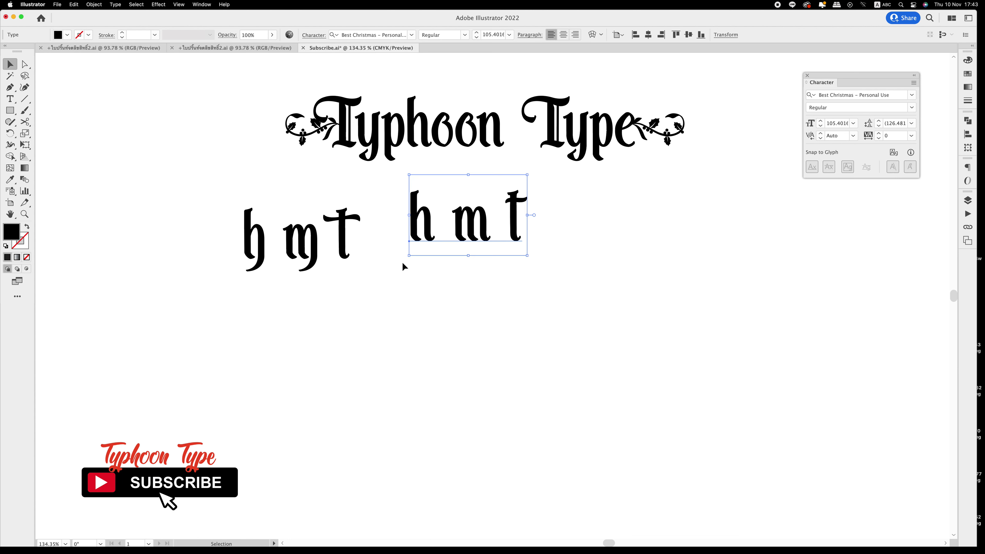
mouse_move(507, 290)
mouse_down()
mouse_move(301, 231)
mouse_move(443, 225)
mouse_up()
click(380, 309)
Add an ornamented 'Best Christmas' text line below the glyph rows
key(t)
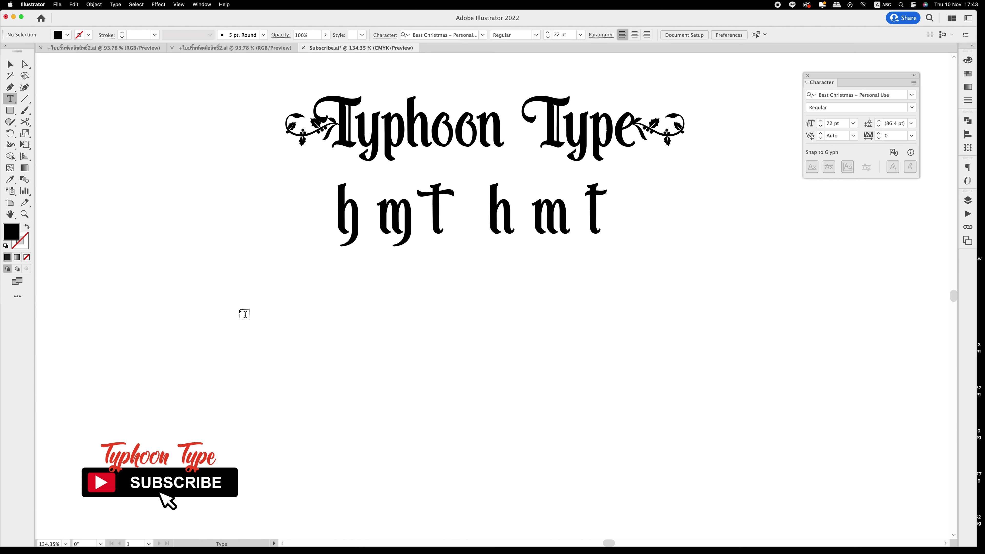
click(266, 306)
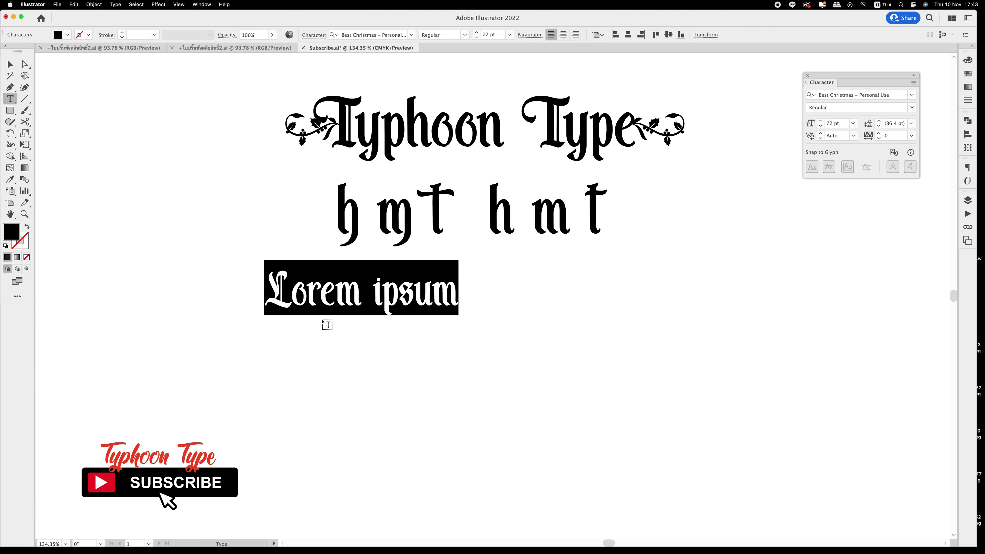
key(BackSpace)
key(Escape)
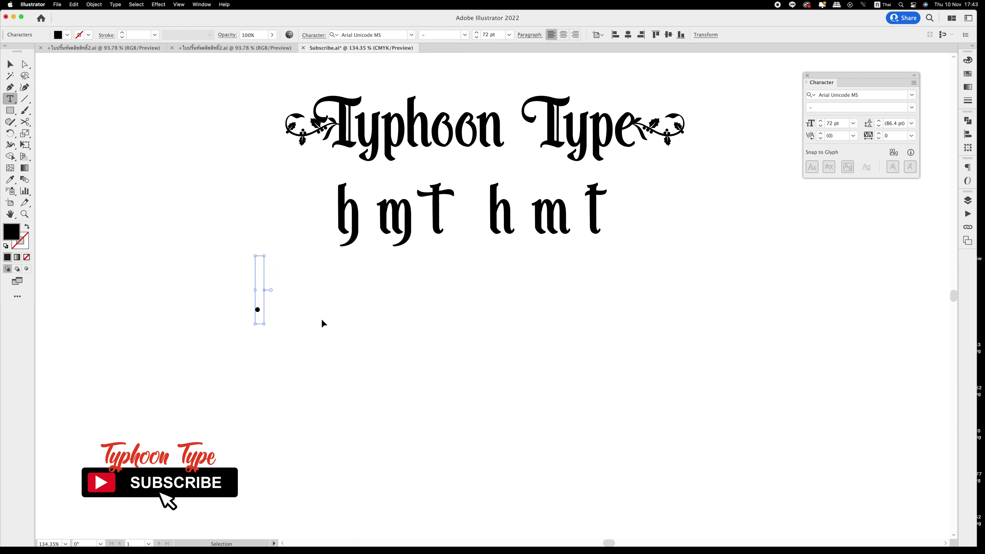
key(cmd+z)
text(B)
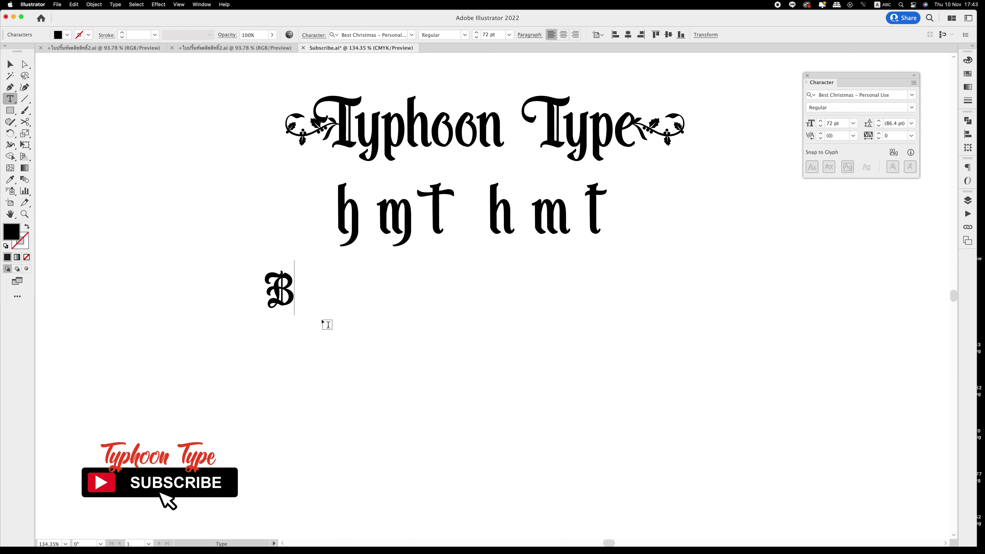
text(est )
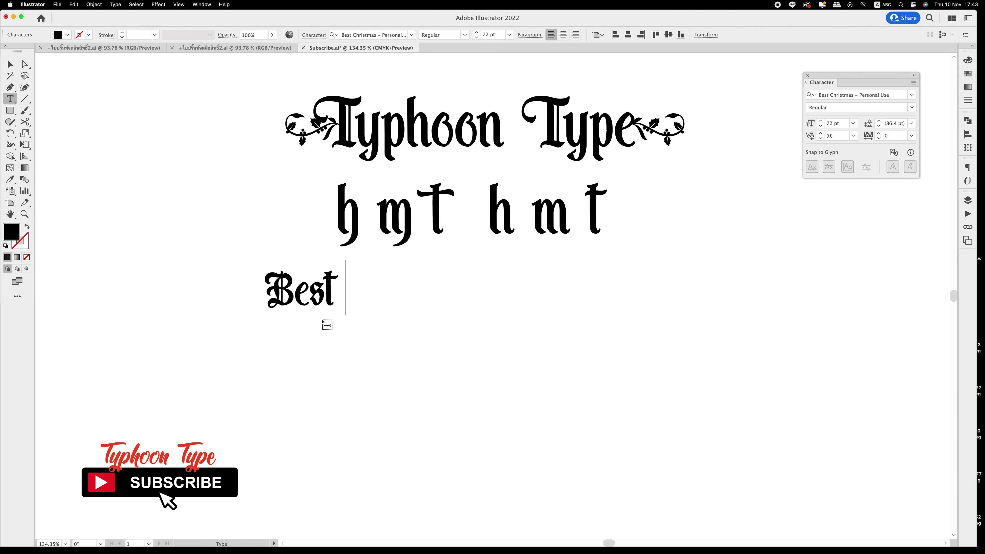
text(Chri)
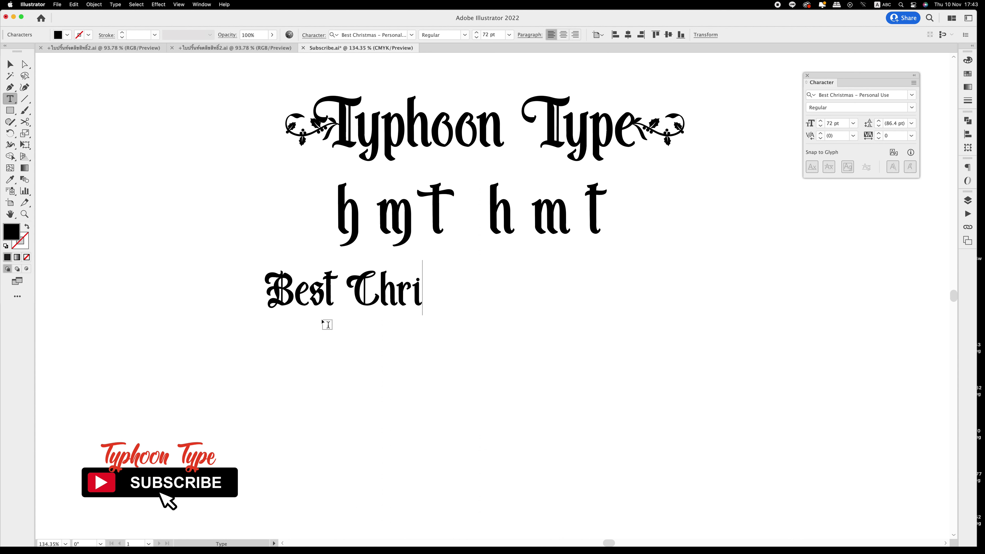
text(stmas)
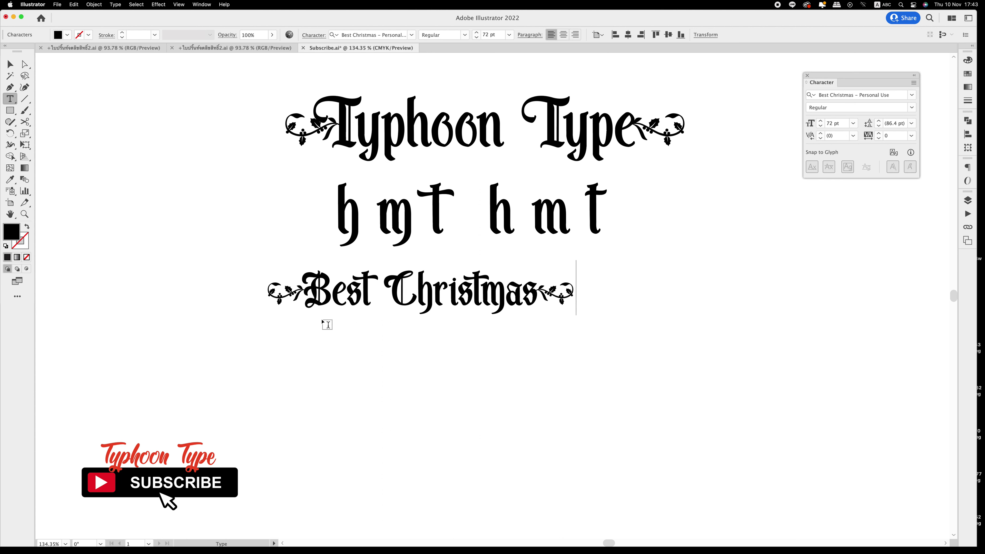
key(Escape)
key(v)
click(365, 359)
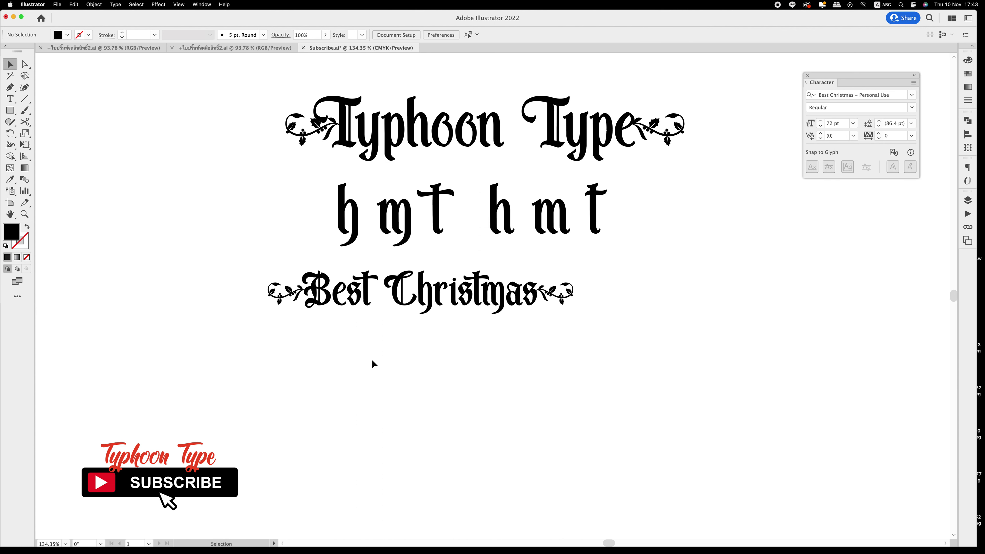
Enlarge Best Christmas to about 90 pt, centre it, and duplicate it below
click(453, 300)
drag(578, 313, 613, 337)
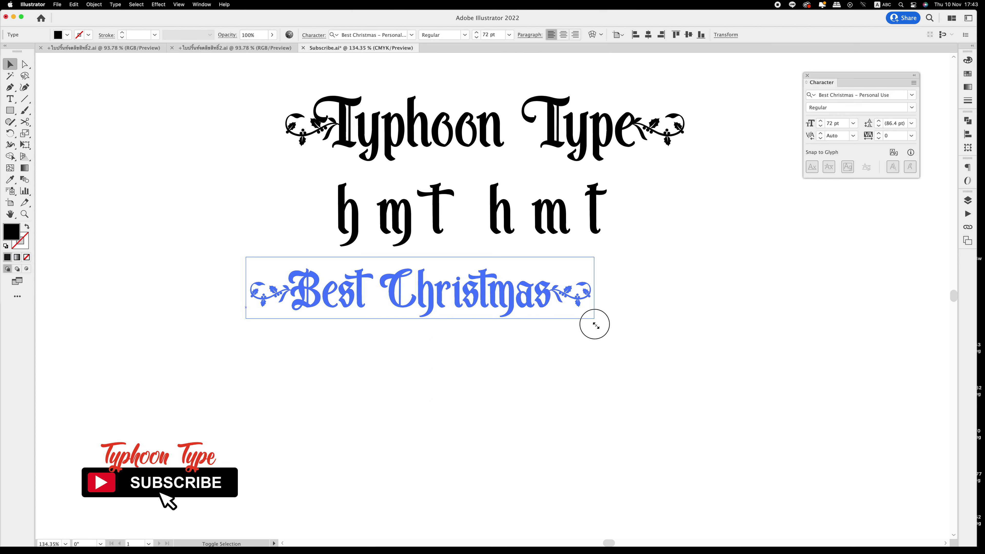
drag(490, 289, 535, 284)
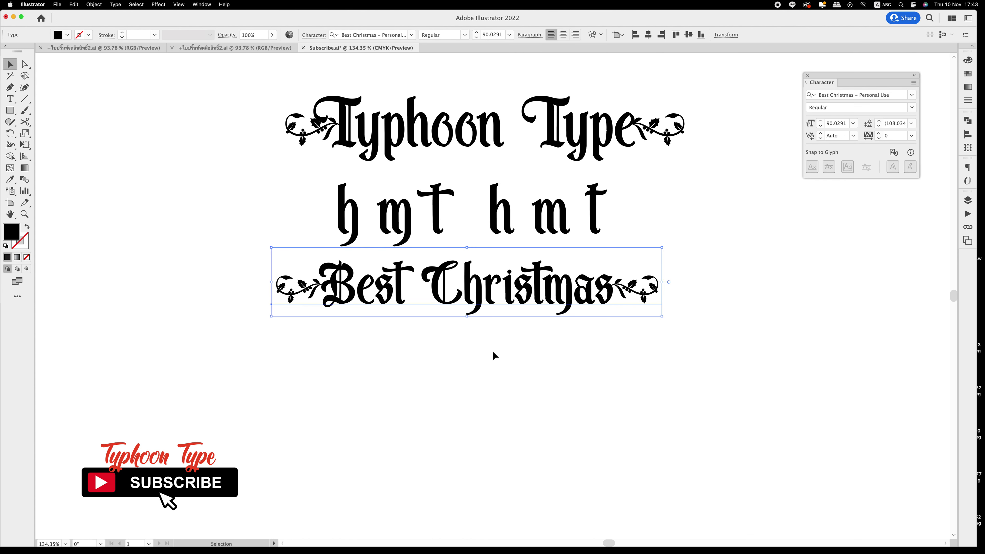
click(478, 358)
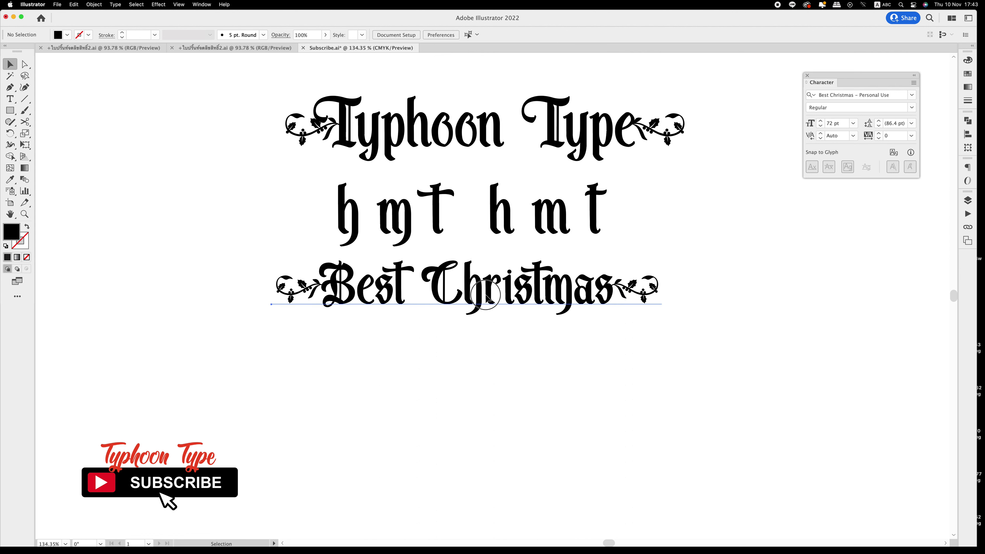
alt+drag(487, 296, 454, 364)
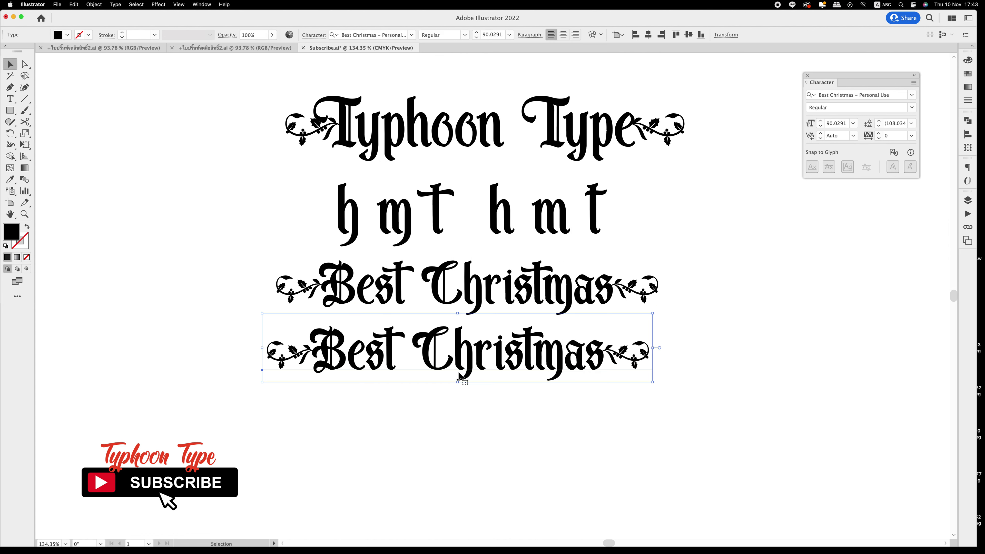
Replace the duplicate title's text with 'ft f t'
double_click(454, 364)
key(super+a)
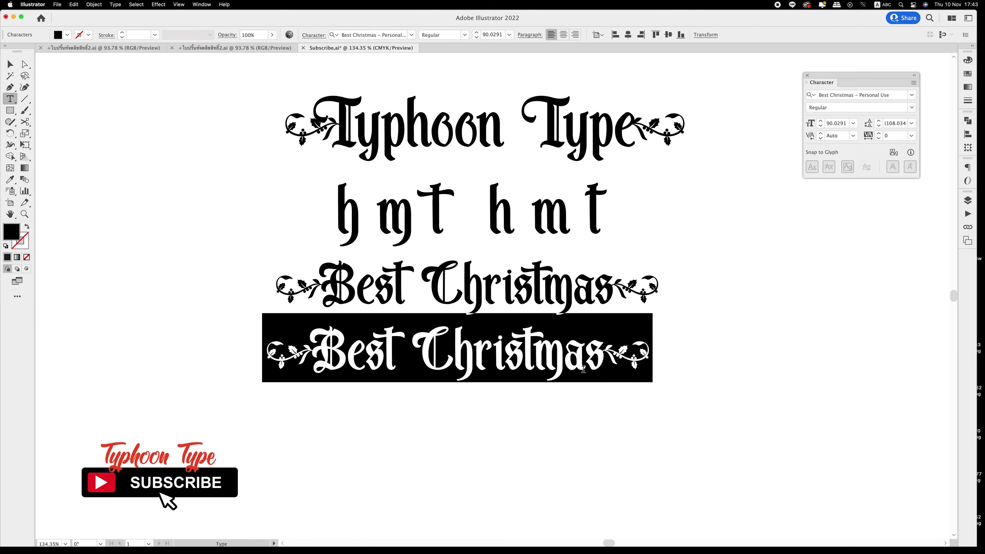
text(f)
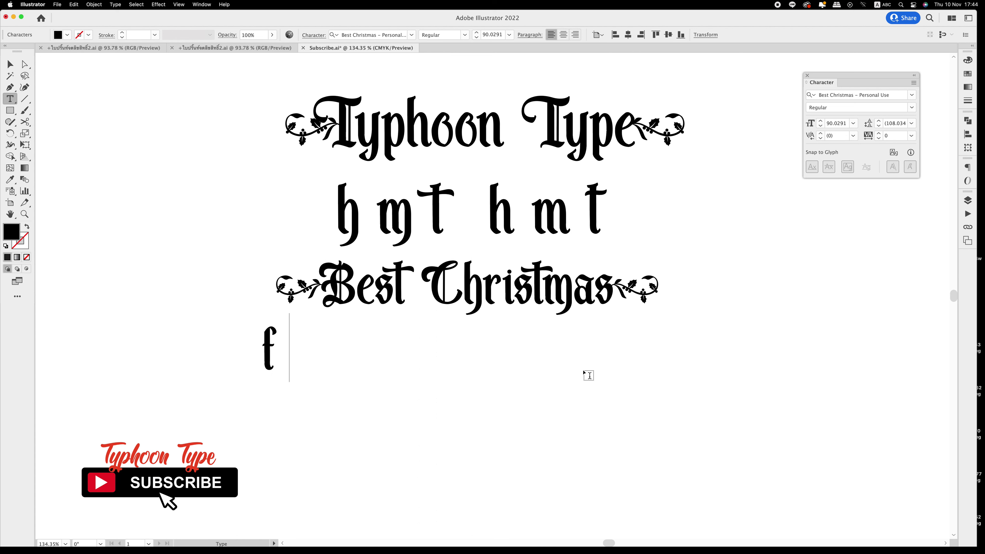
text(t)
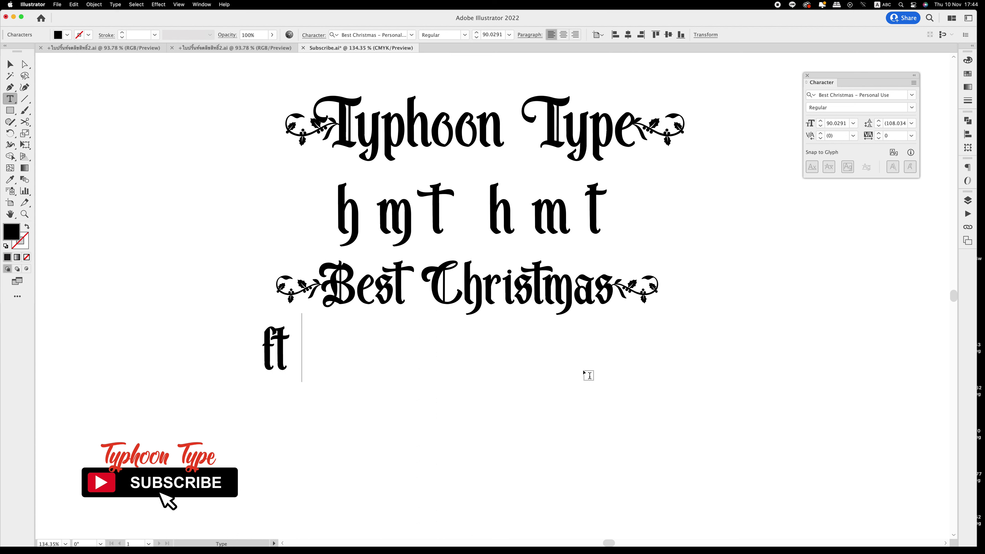
text( f t)
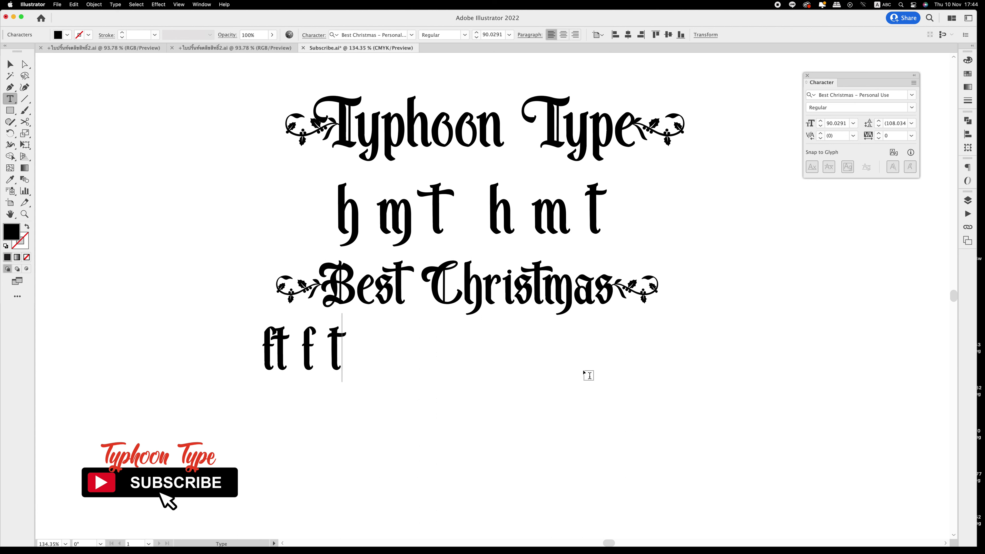
Tighten the second f t pair to -100 tracking so it joins like the ligature
drag(304, 344, 343, 348)
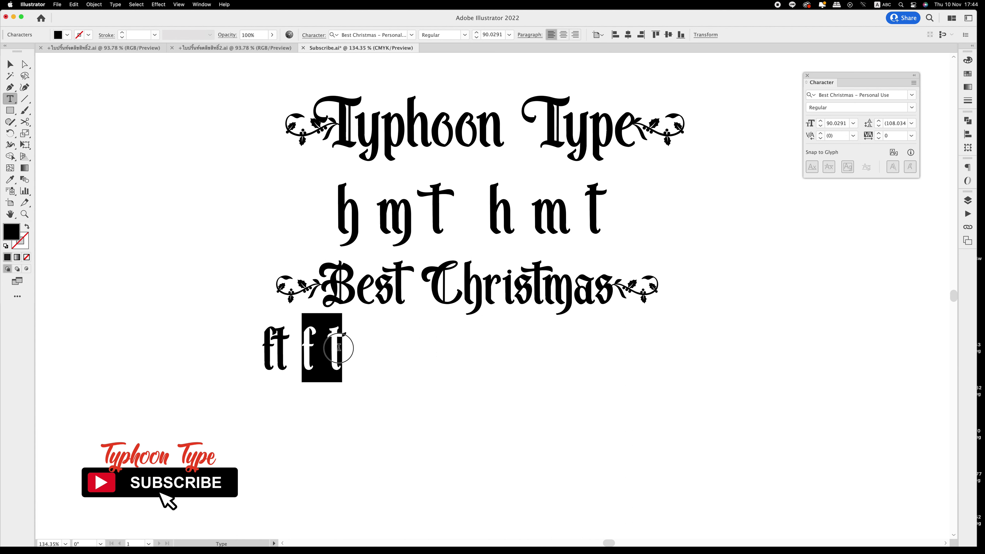
key(alt+Left)
key(alt+Left)
key(alt+Left)
key(alt+Left)
key(alt+Left)
key(alt+Left)
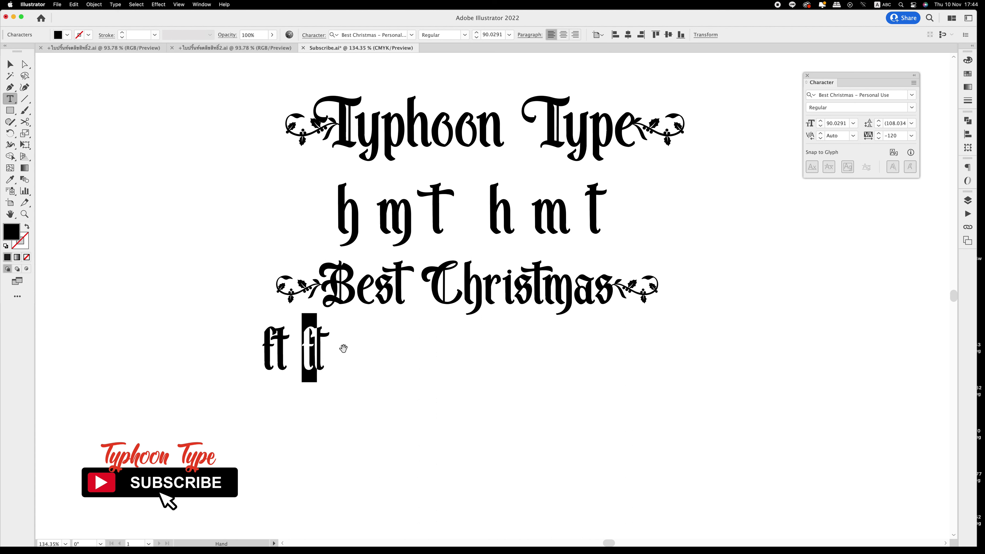
key(Escape)
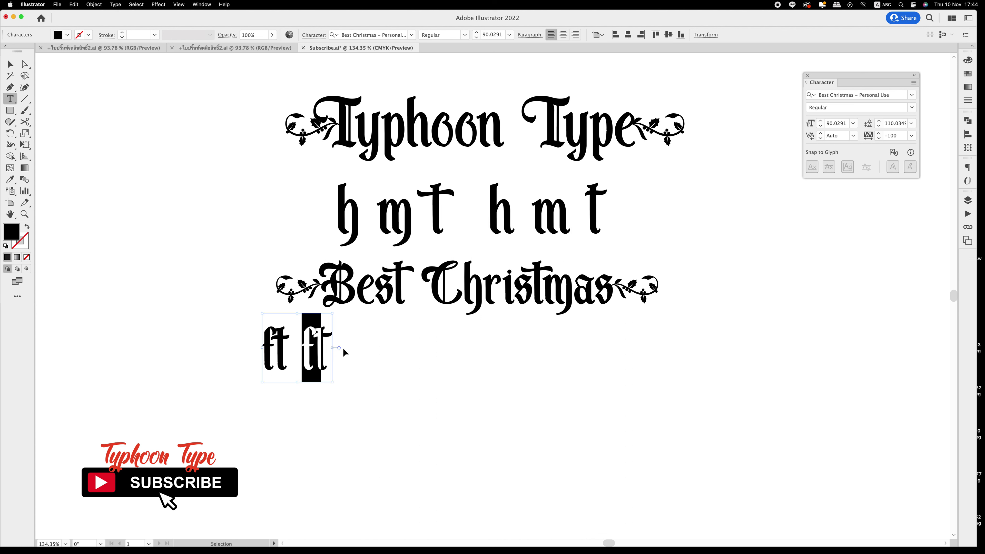
click(364, 351)
key(t)
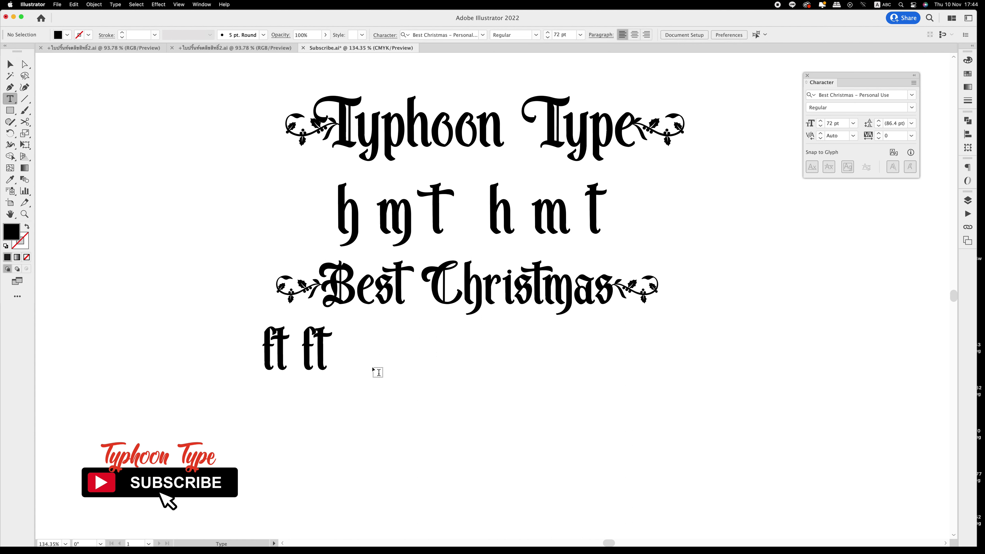
click(375, 362)
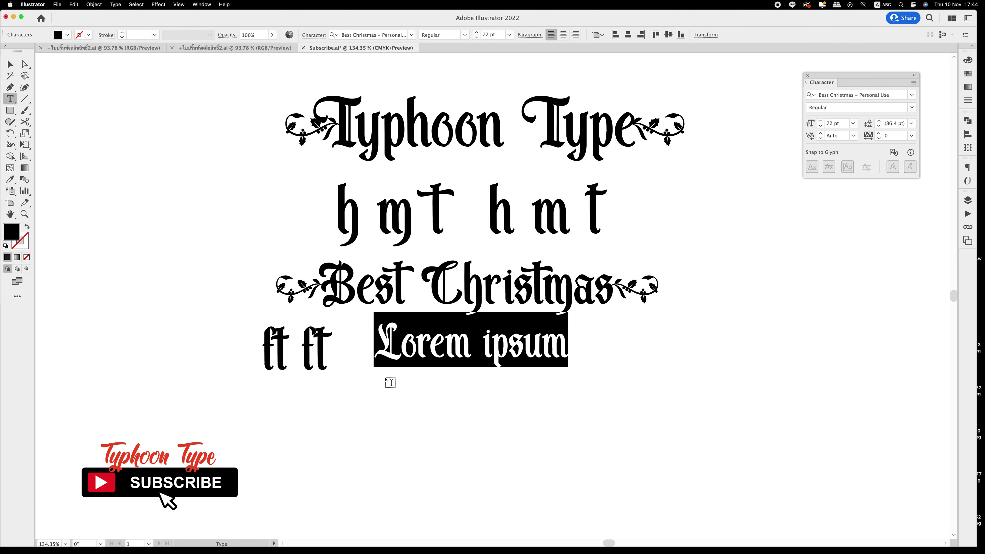
Type 'tt t t' right of the ft pairs and tighten the second t t pair
text(tt)
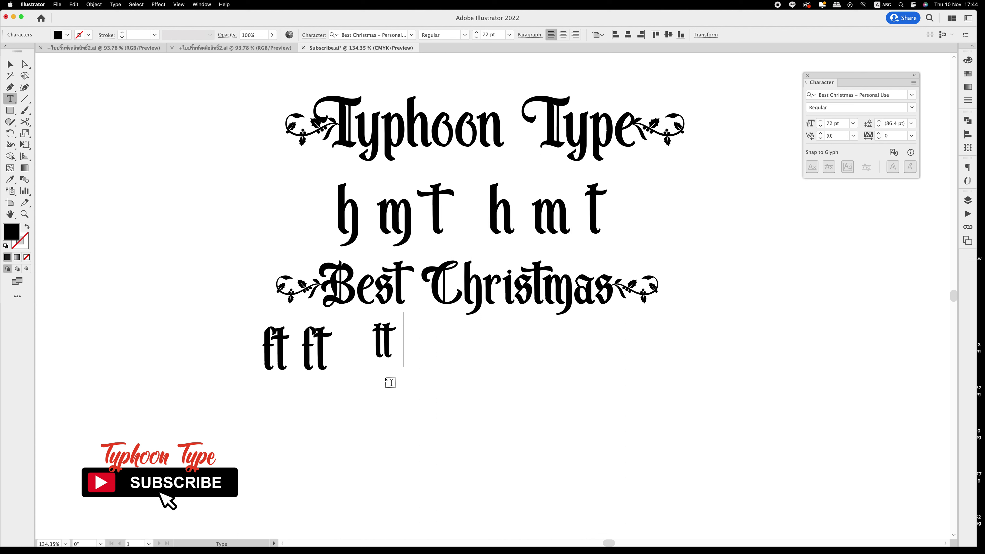
text( t t)
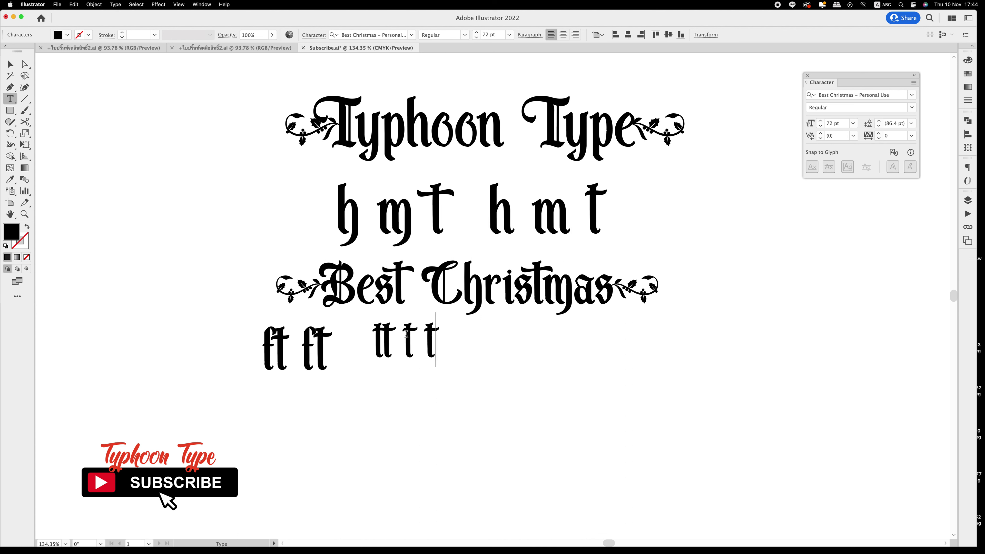
drag(405, 335, 435, 336)
key(alt+Left)
key(alt+Left)
key(alt+Left)
key(alt+Left)
key(alt+Left)
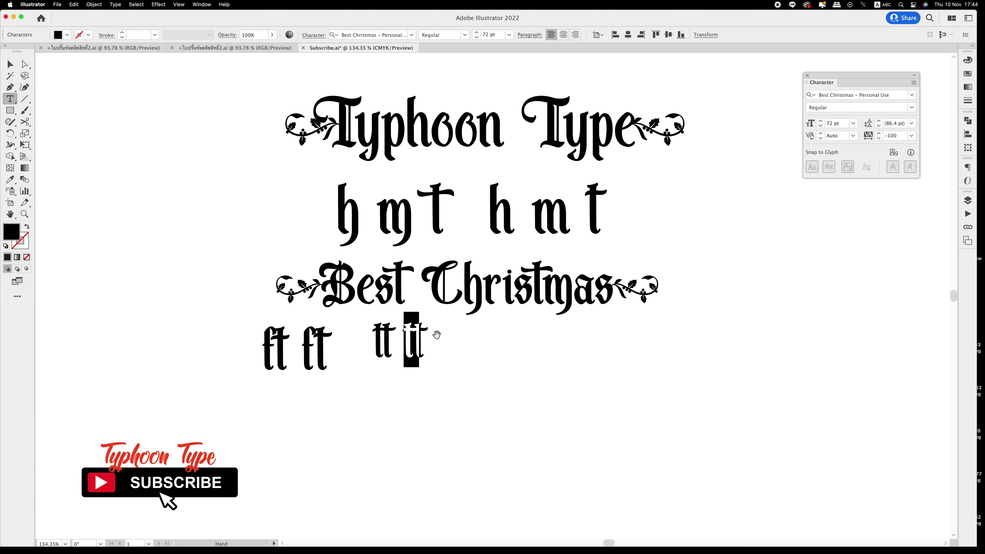
key(Escape)
click(457, 381)
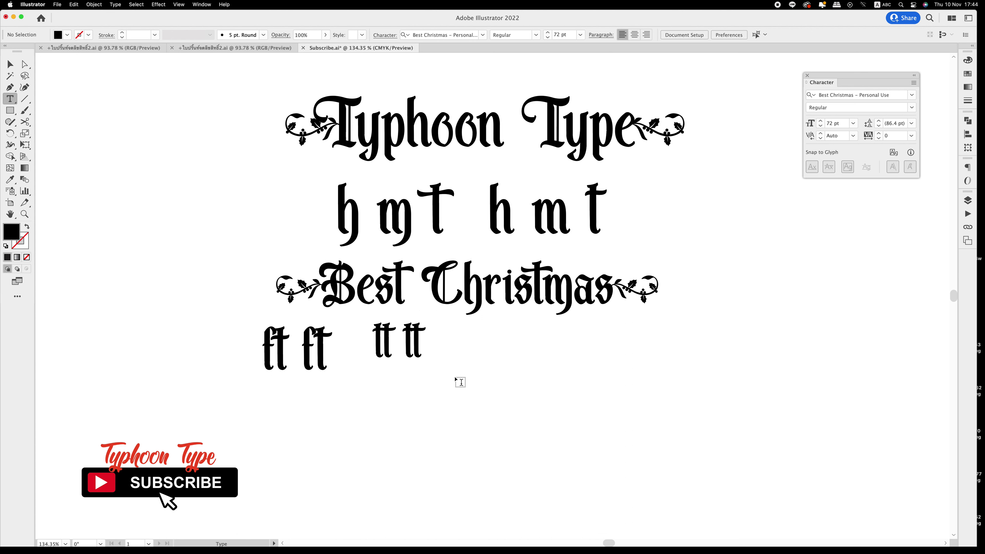
click(406, 357)
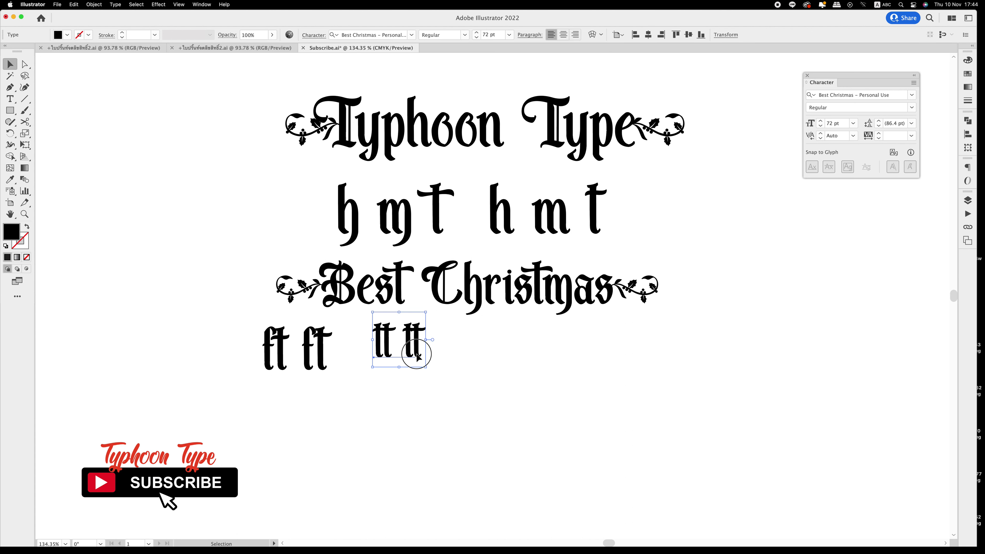
Move tt tt beside ft ft and enlarge both ligature rows, tt tt slightly more
drag(415, 353, 394, 363)
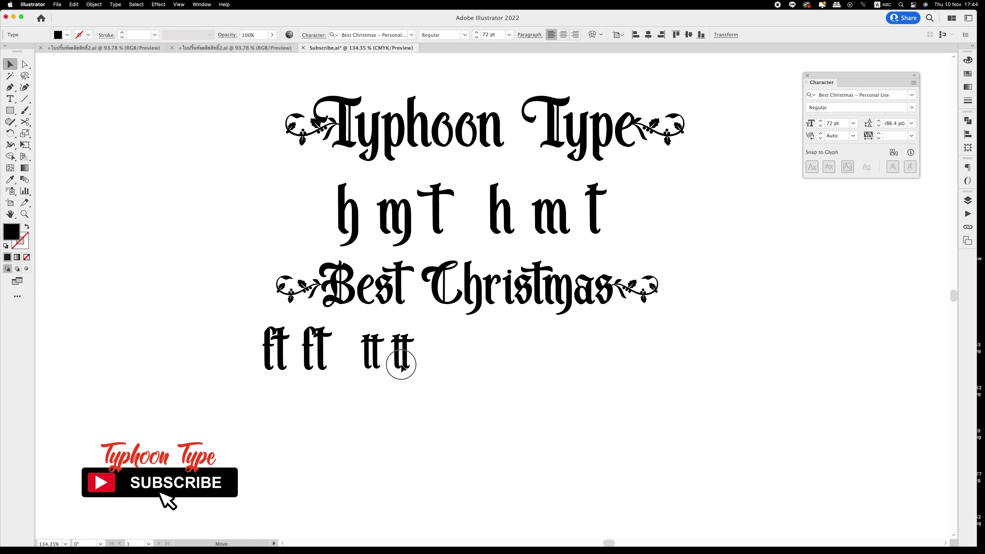
mouse_move(258, 384)
mouse_down()
mouse_move(378, 385)
mouse_move(533, 442)
mouse_up()
click(574, 403)
click(504, 365)
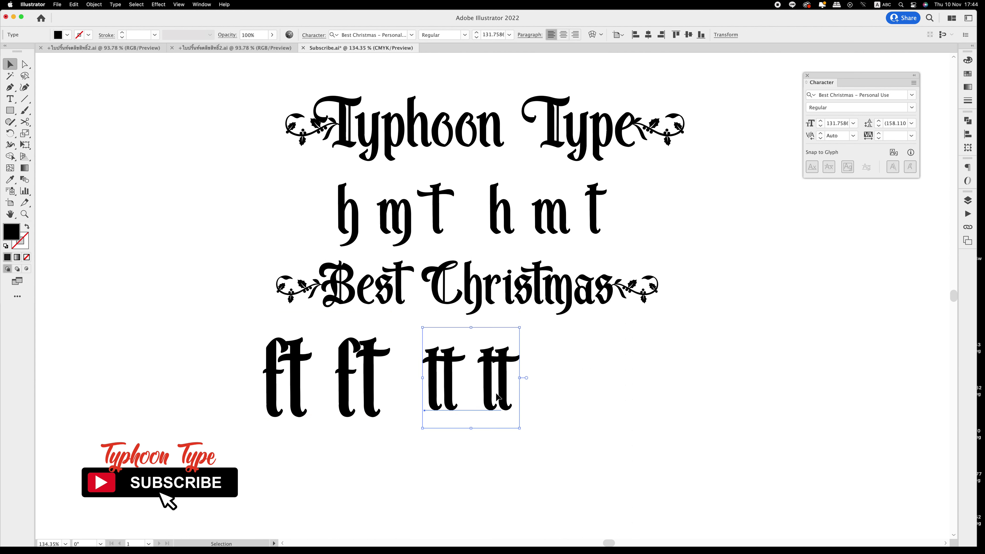
drag(519, 331, 531, 316)
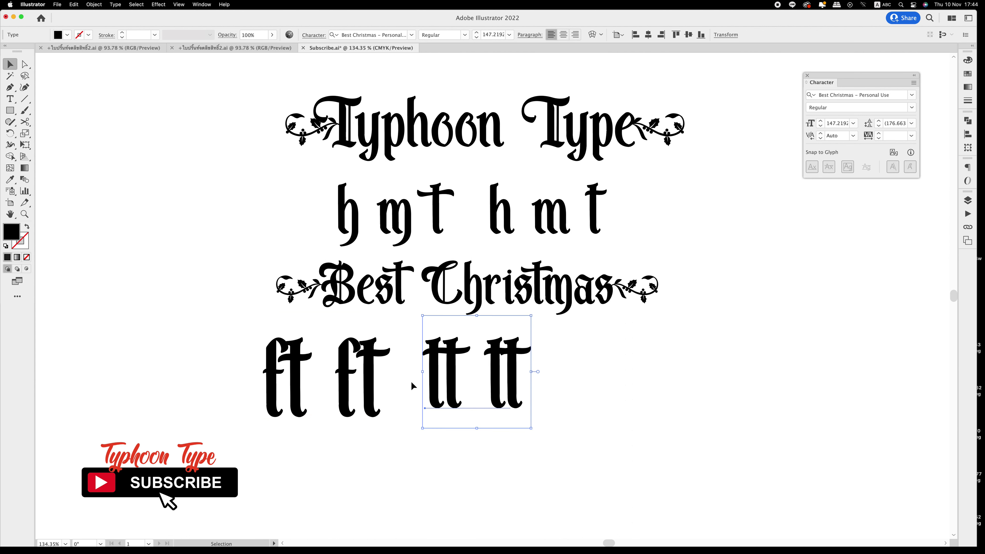
click(378, 384)
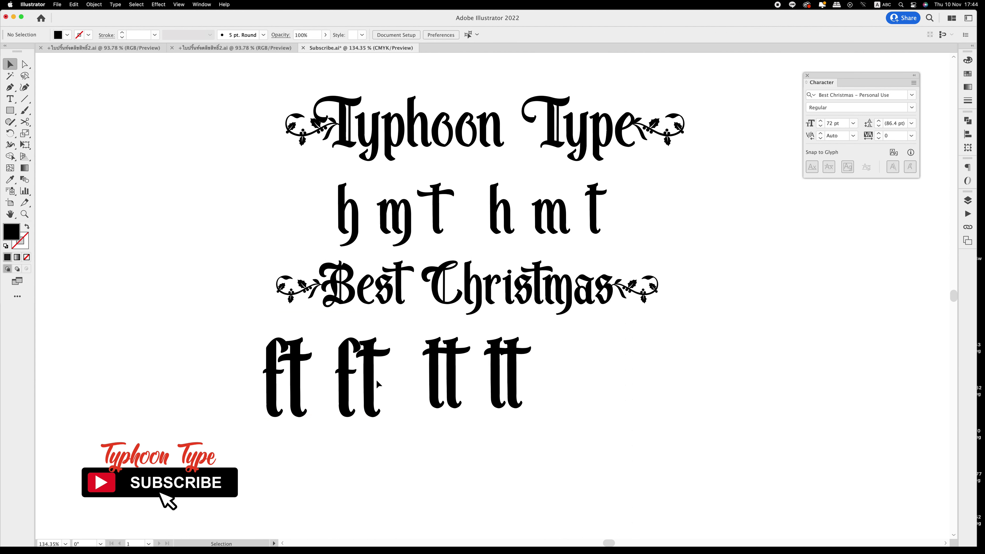
Centre the ligature row under Best Christmas and paste the red caption labels below it
mouse_move(615, 427)
mouse_down()
mouse_move(350, 374)
mouse_move(364, 367)
mouse_up()
click(620, 403)
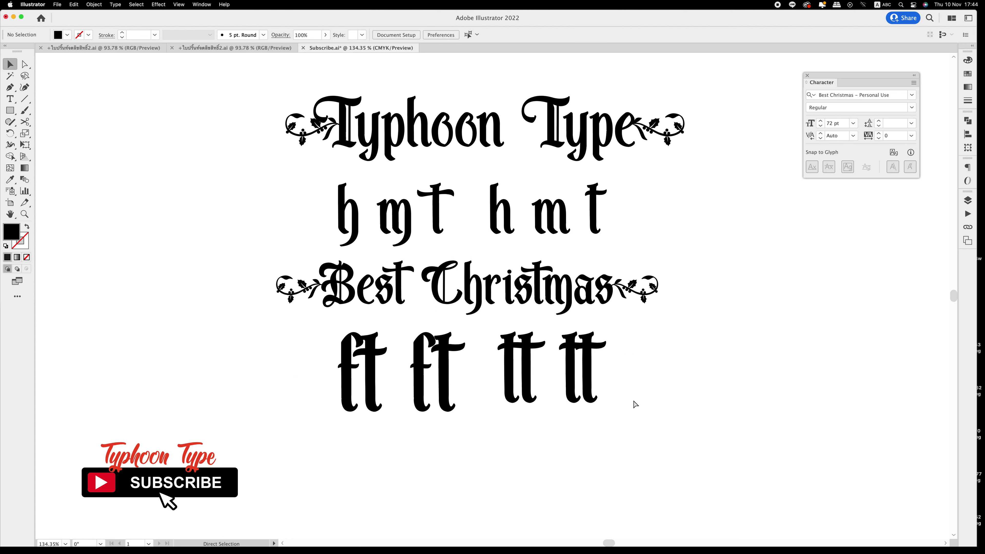
key(super+v)
drag(690, 309, 682, 442)
Place the red Type ( and Type ) labels on either side of Typhoon Type
click(804, 388)
drag(553, 406, 232, 113)
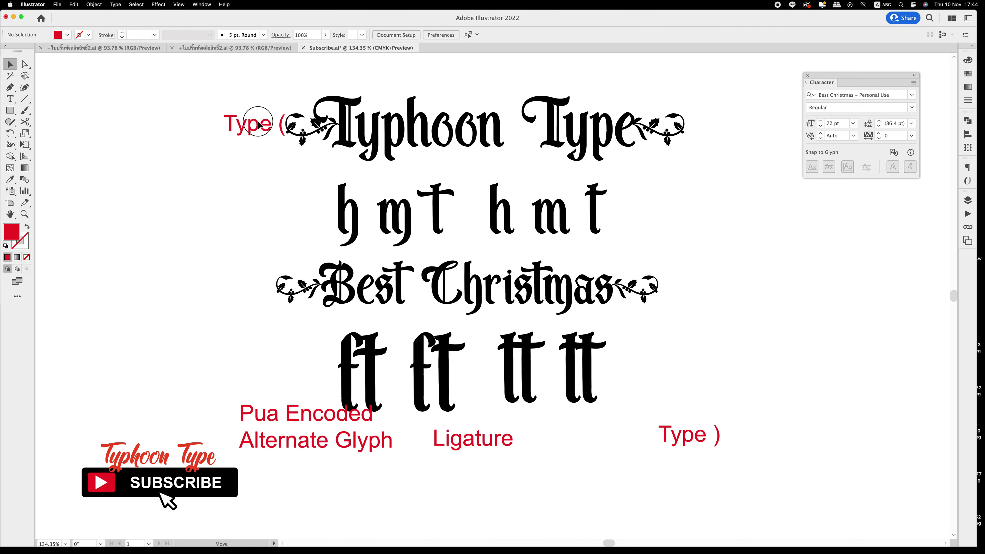
drag(694, 434, 728, 128)
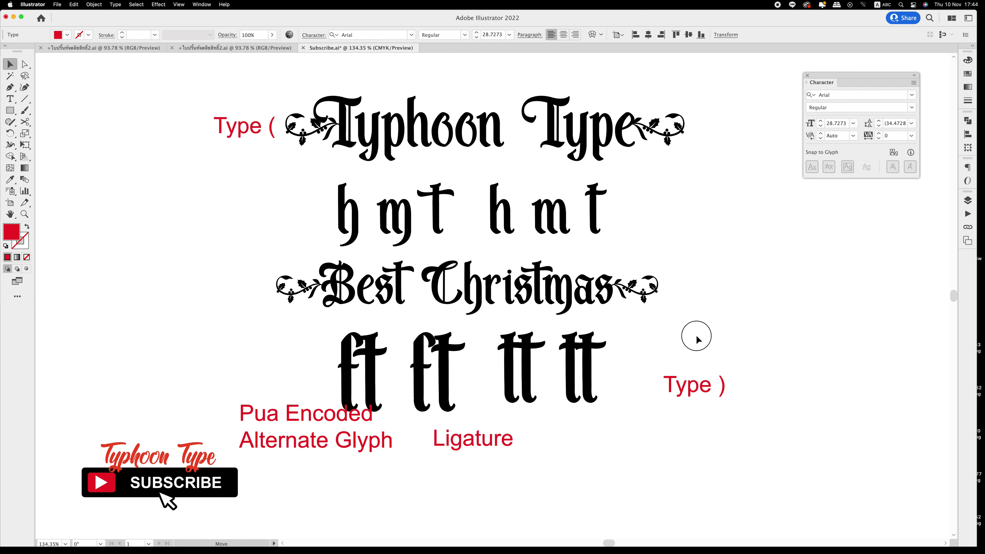
click(775, 404)
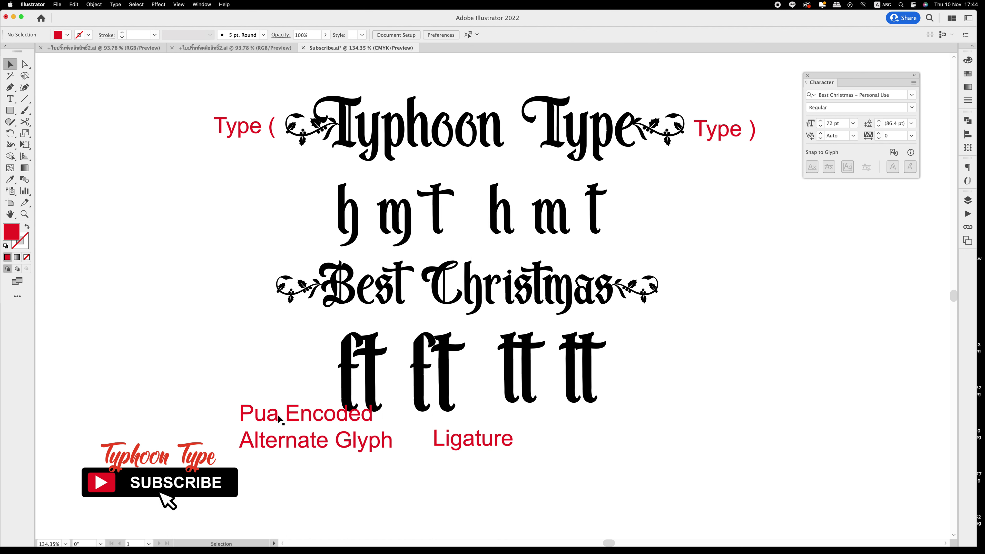
Put the Pua Encoded Alternate Glyph label beside h m t and Ligature beside the ft/tt row
drag(280, 419, 655, 201)
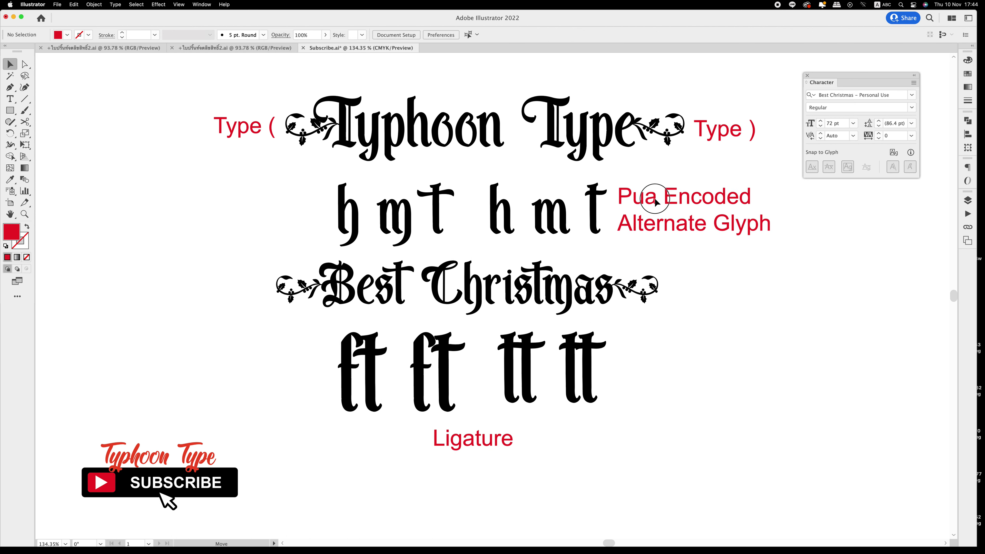
drag(493, 441, 710, 347)
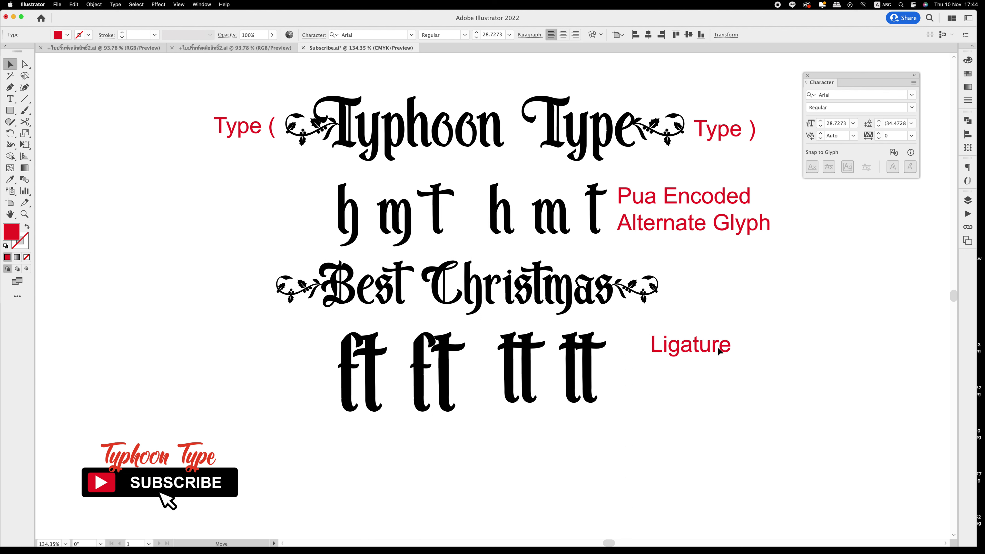
click(178, 132)
click(10, 110)
key(shift+x)
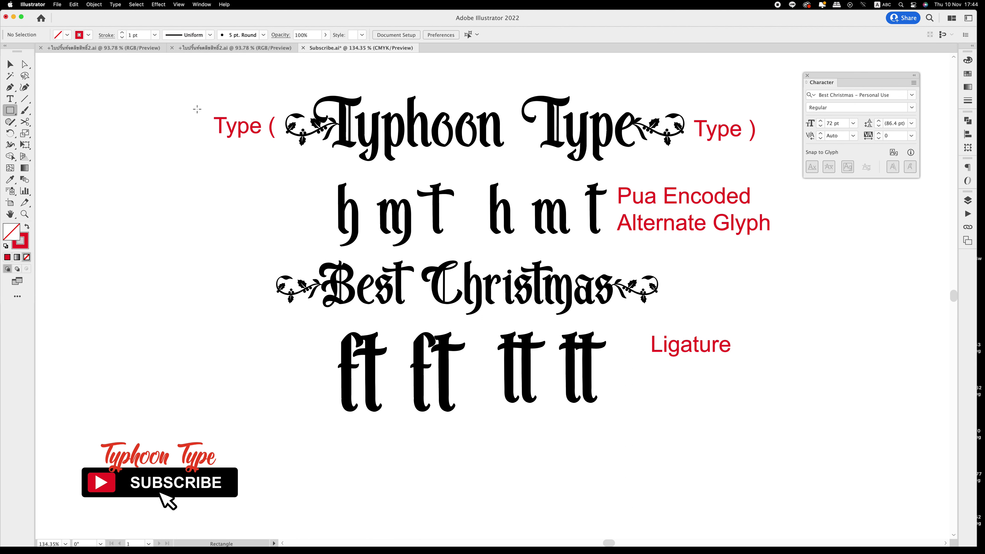
Draw red outline rectangles around Type (, Type ), the h m t row, and the Best Christmas block
drag(199, 106, 340, 147)
mouse_move(631, 104)
mouse_down()
mouse_move(688, 137)
mouse_move(763, 151)
mouse_up()
drag(318, 169, 772, 249)
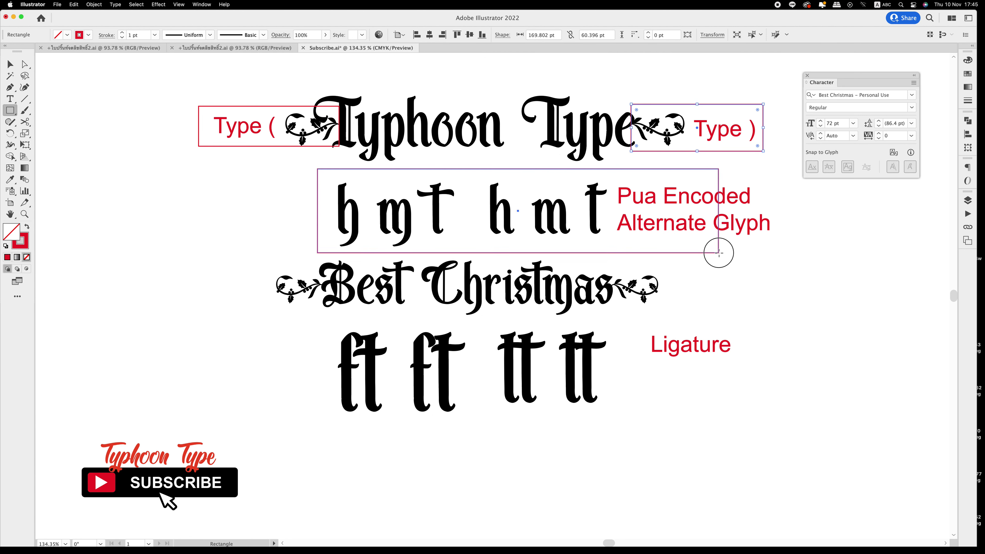
drag(772, 250, 774, 250)
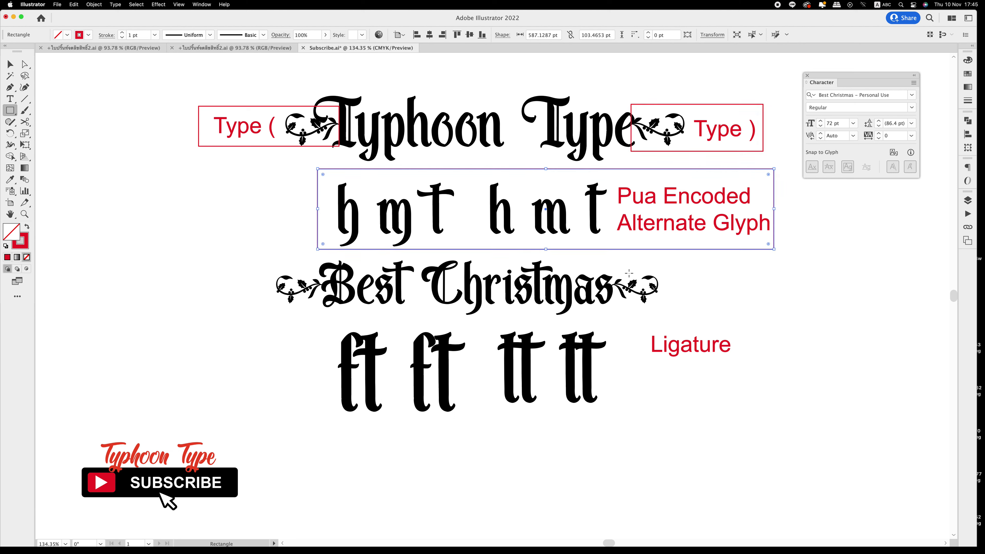
mouse_move(261, 253)
mouse_down()
mouse_move(620, 391)
mouse_move(753, 426)
mouse_up()
super+click(812, 409)
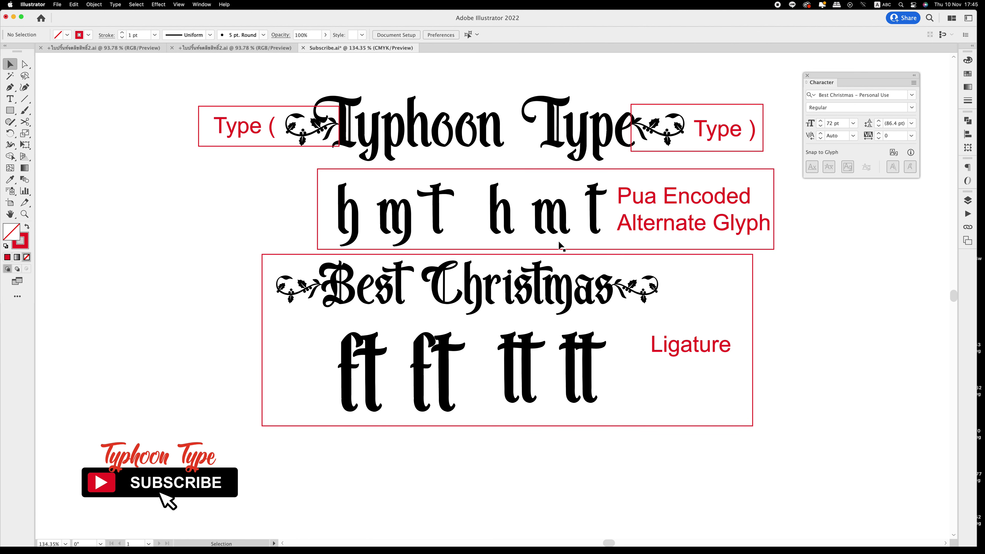
click(275, 131)
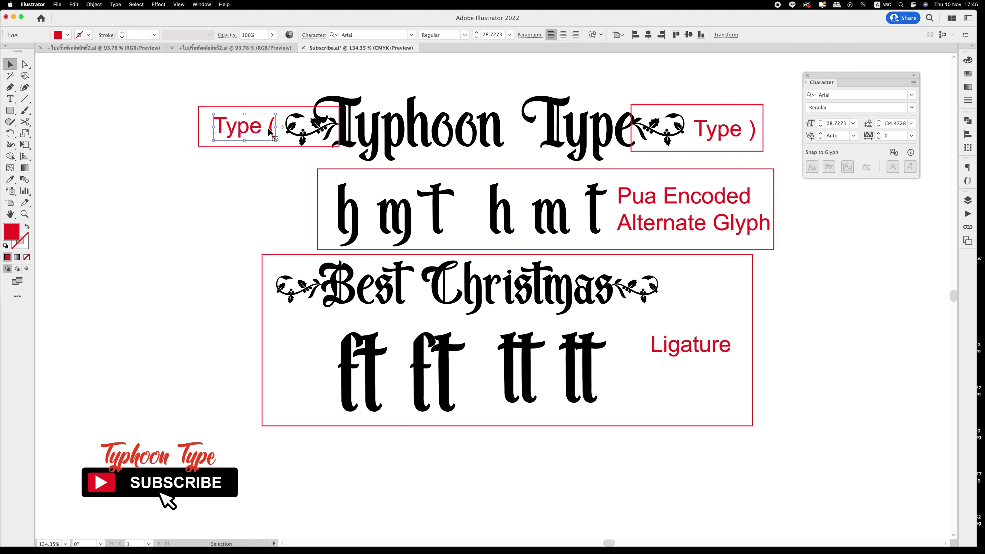
click(722, 130)
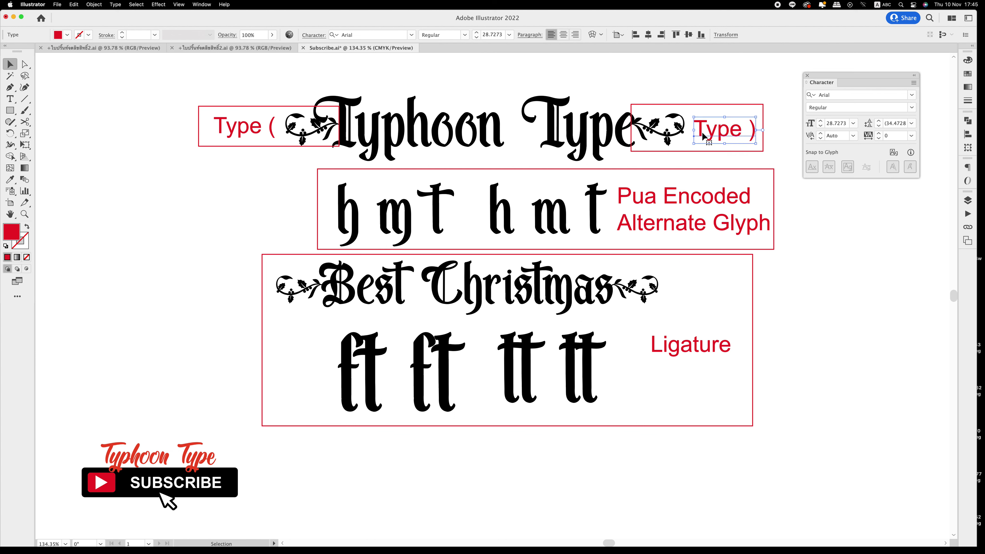
click(639, 230)
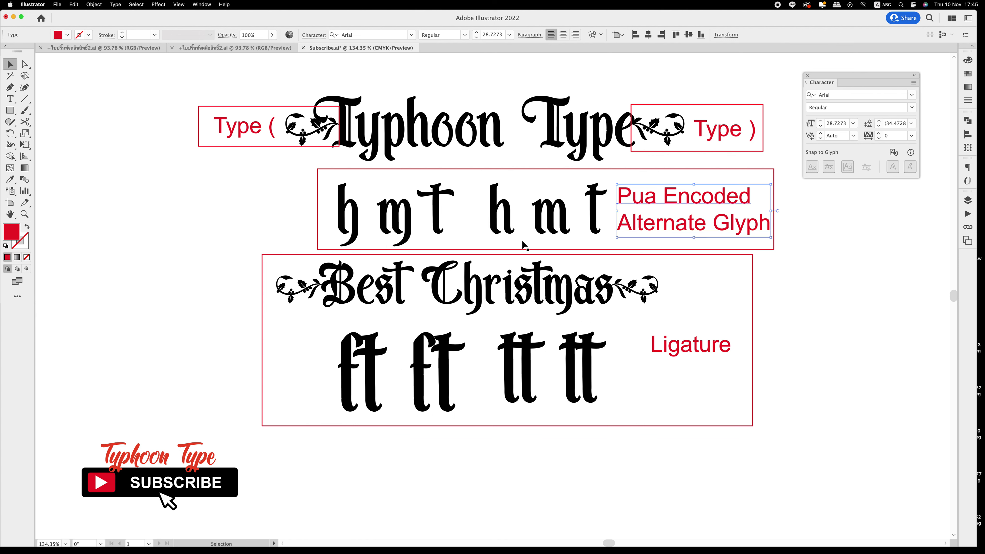
click(512, 233)
click(412, 229)
click(494, 228)
double_click(499, 231)
double_click(493, 211)
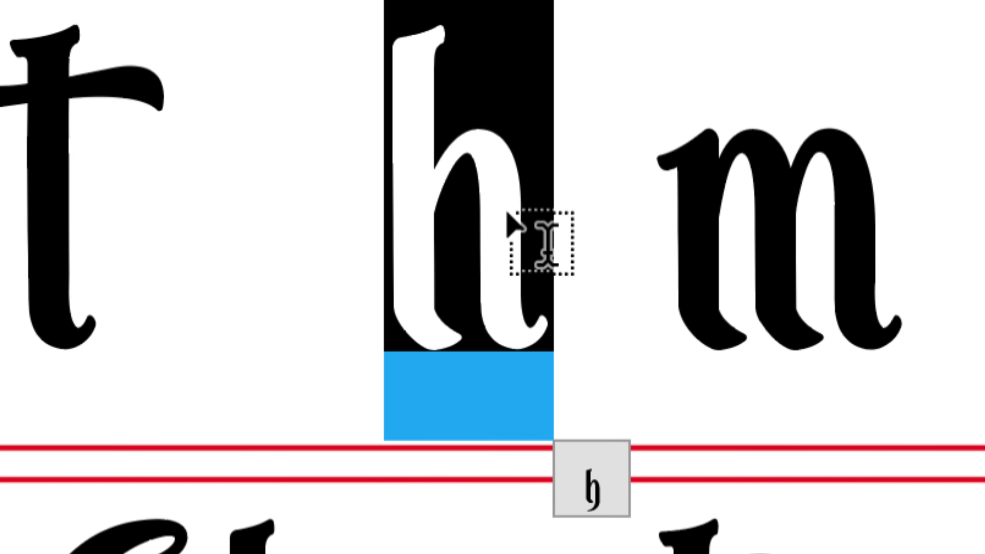
click(606, 493)
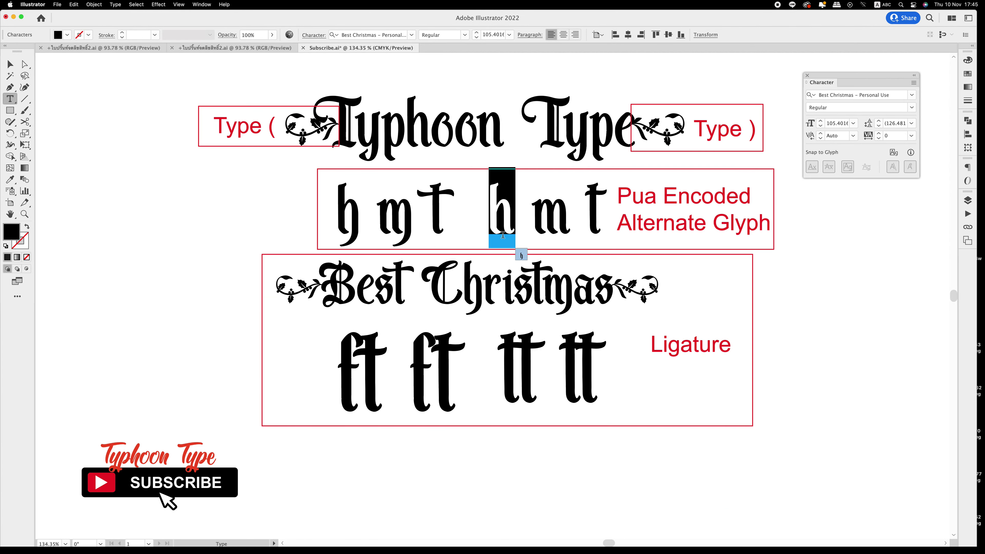
key(Escape)
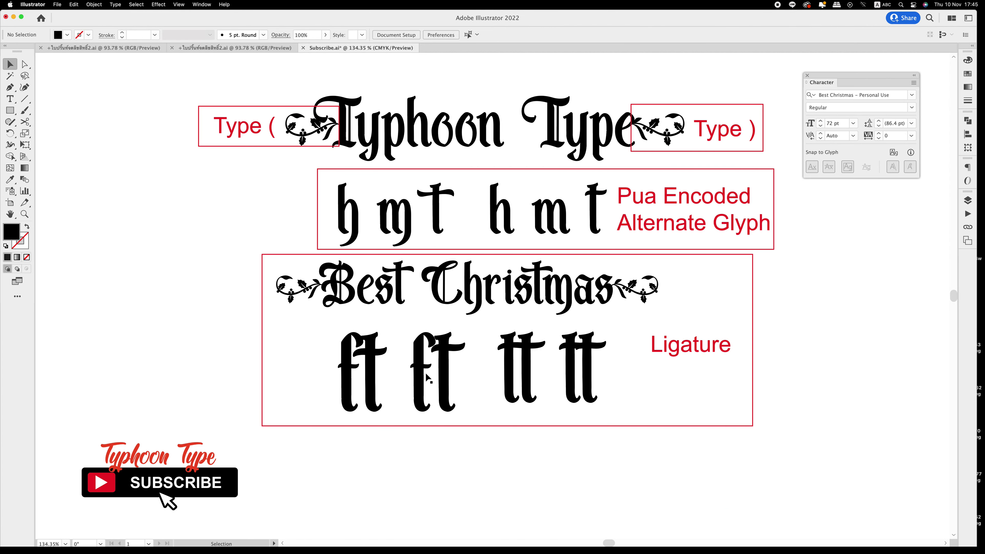
click(427, 379)
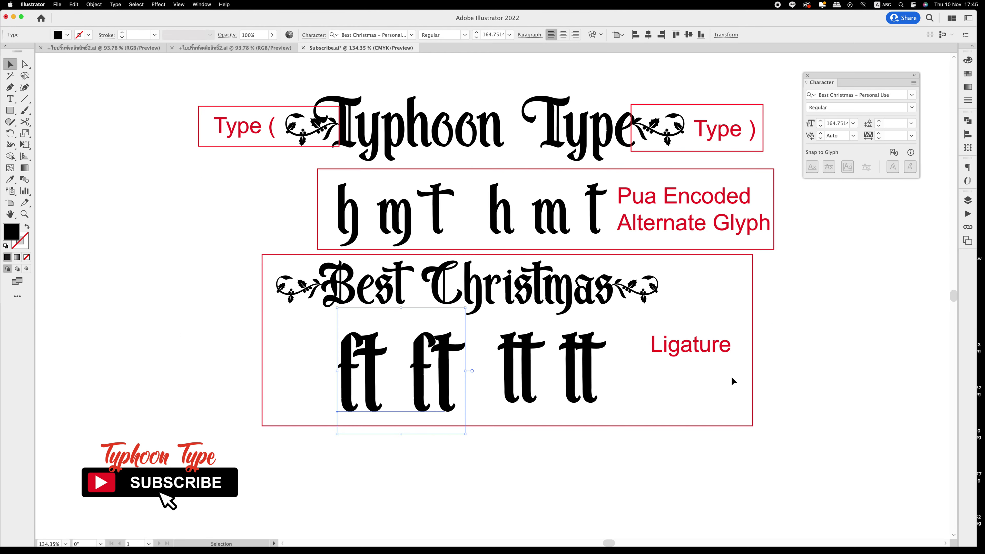
click(667, 370)
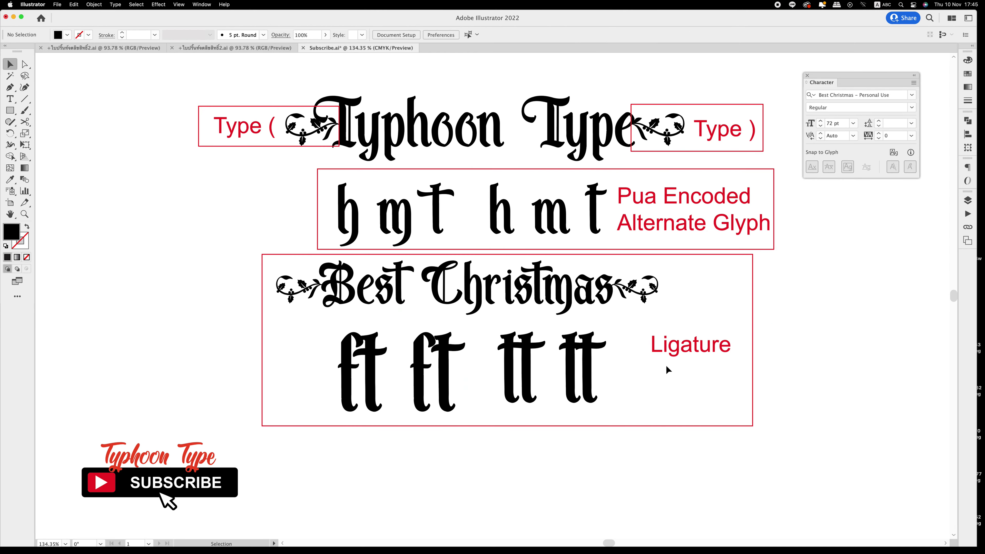
click(116, 4)
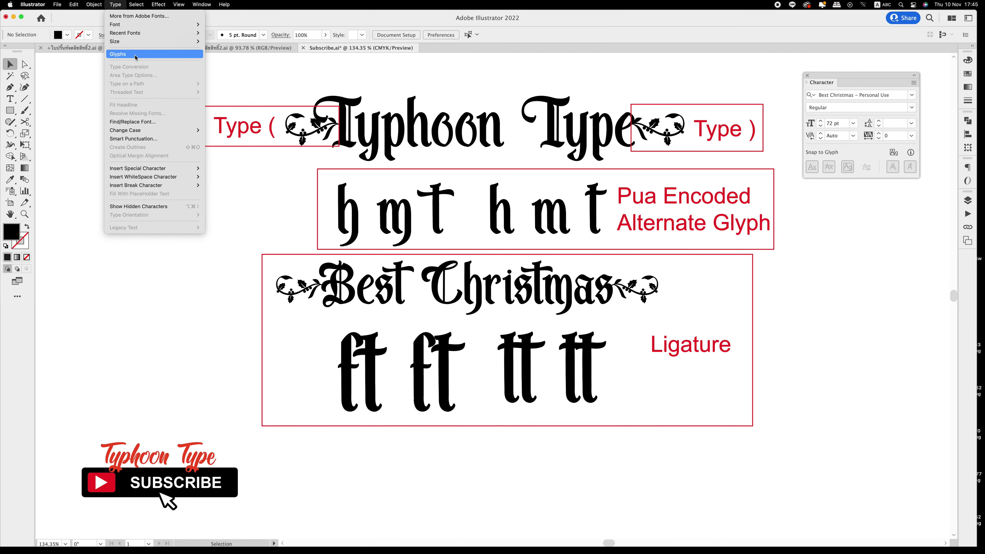
Show the Best Christmas Glyphs panel and add a Lorem ipsum line below the ligature frame
click(135, 58)
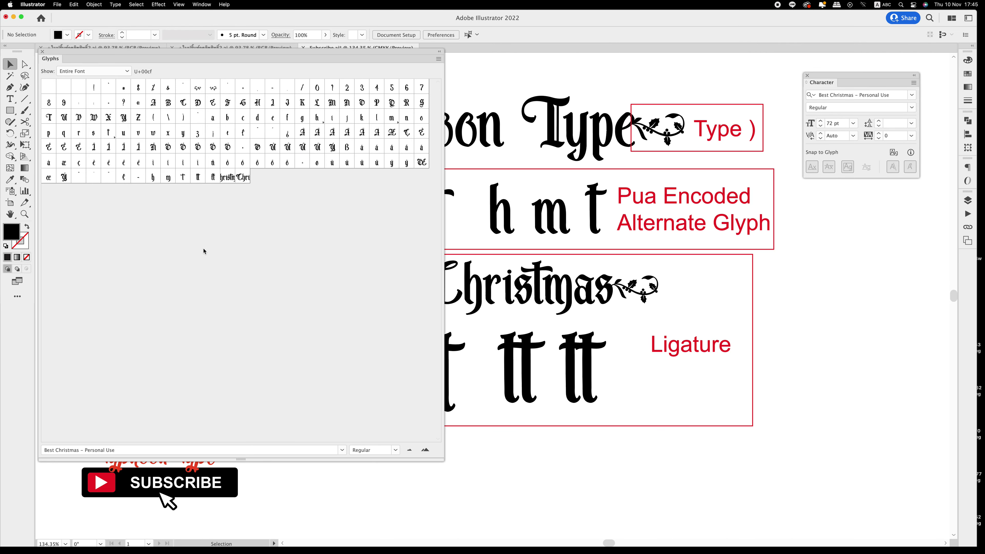
click(131, 449)
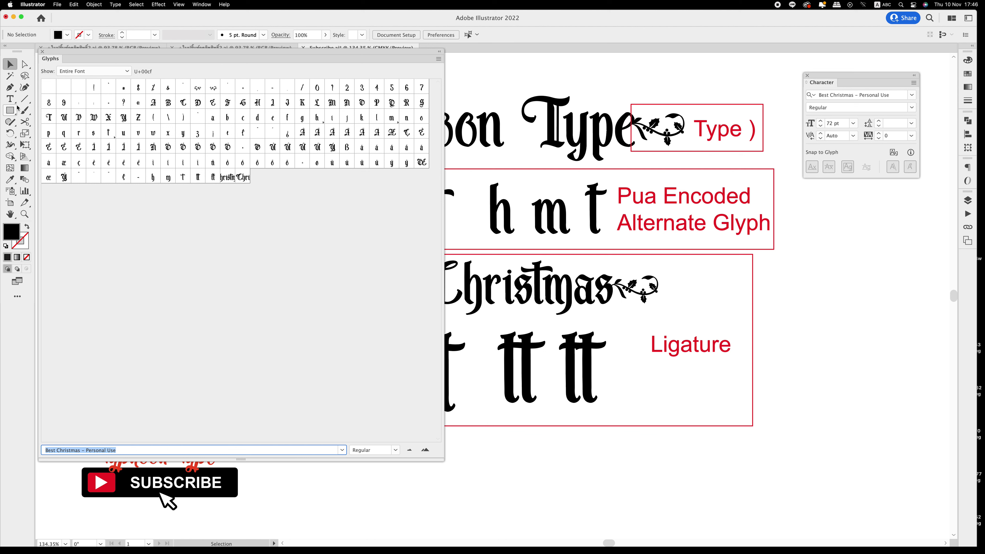
click(10, 99)
click(505, 450)
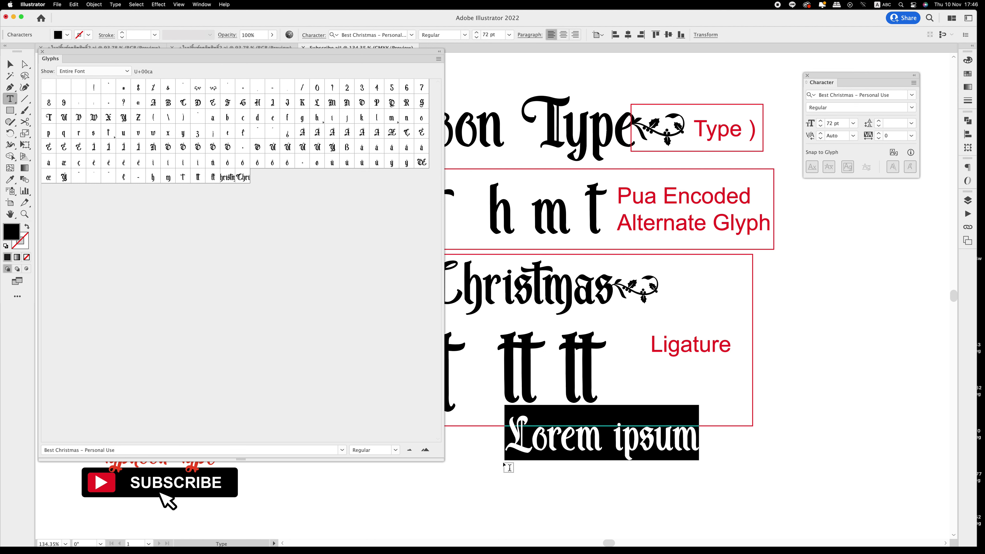
Replace the Lorem ipsum text with the glyphs Ò, Ì, ¿ and Ã
key(Escape)
key(t)
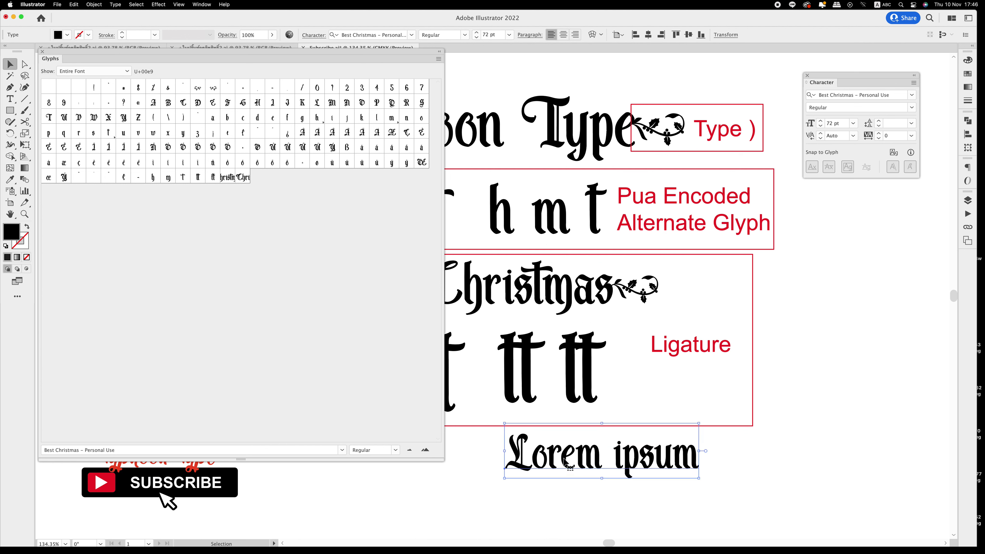
drag(505, 454, 686, 457)
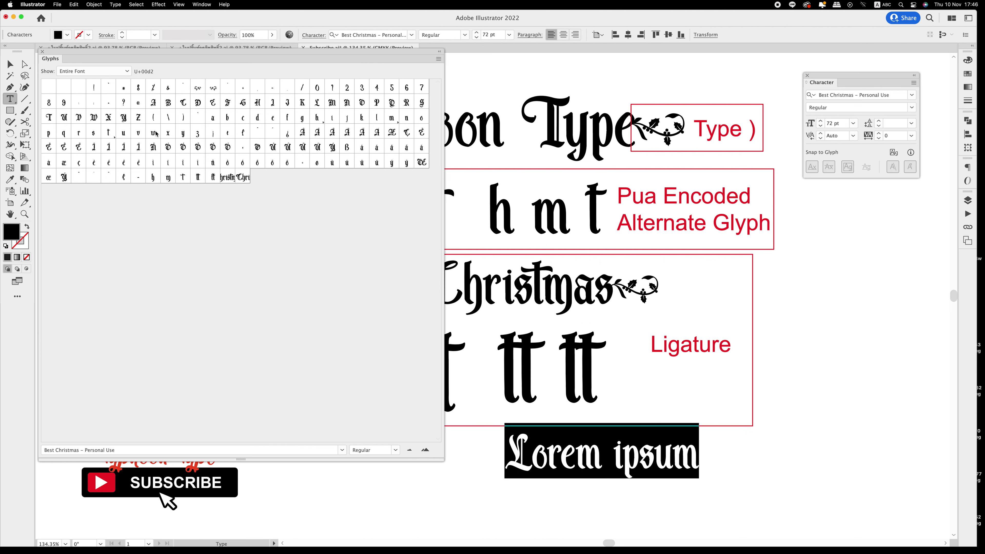
double_click(169, 149)
double_click(124, 147)
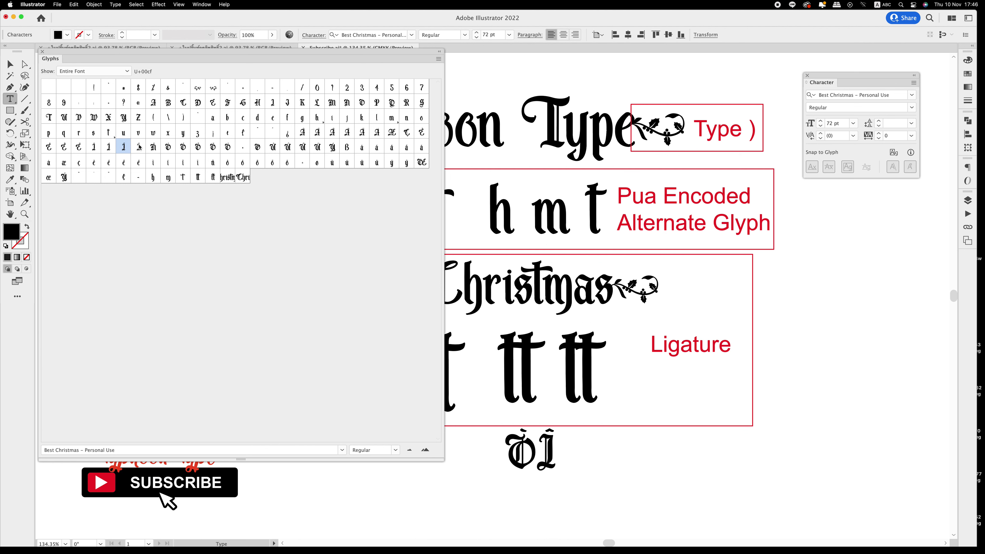
double_click(288, 134)
double_click(303, 133)
Continue the glyph string with diaeresis, long s, Ã, Æ, â, û and Œ
click(254, 131)
double_click(255, 131)
double_click(347, 133)
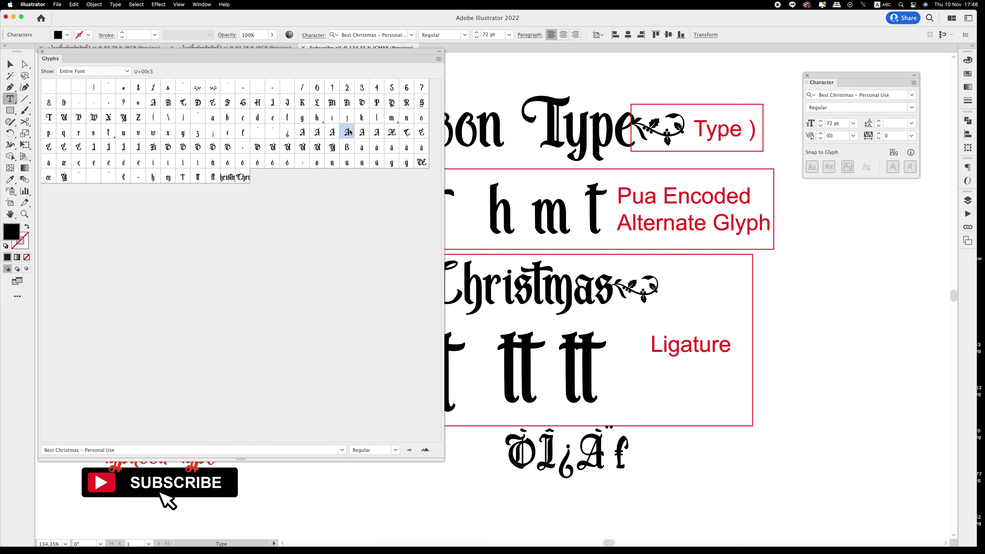
double_click(392, 133)
double_click(392, 147)
click(364, 162)
double_click(365, 162)
double_click(422, 162)
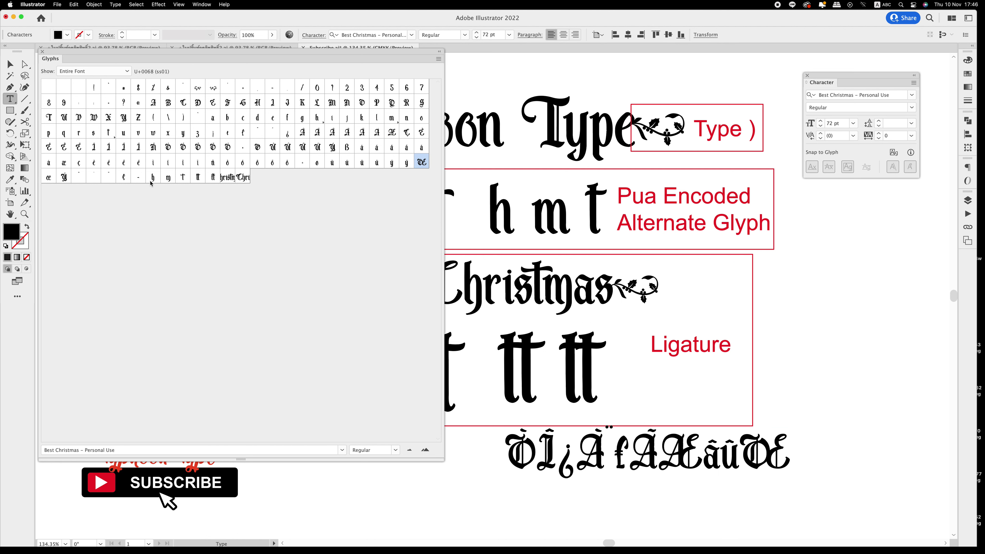
Append Ÿ, ê and é, then close the Glyphs panel and select the finished line
double_click(63, 178)
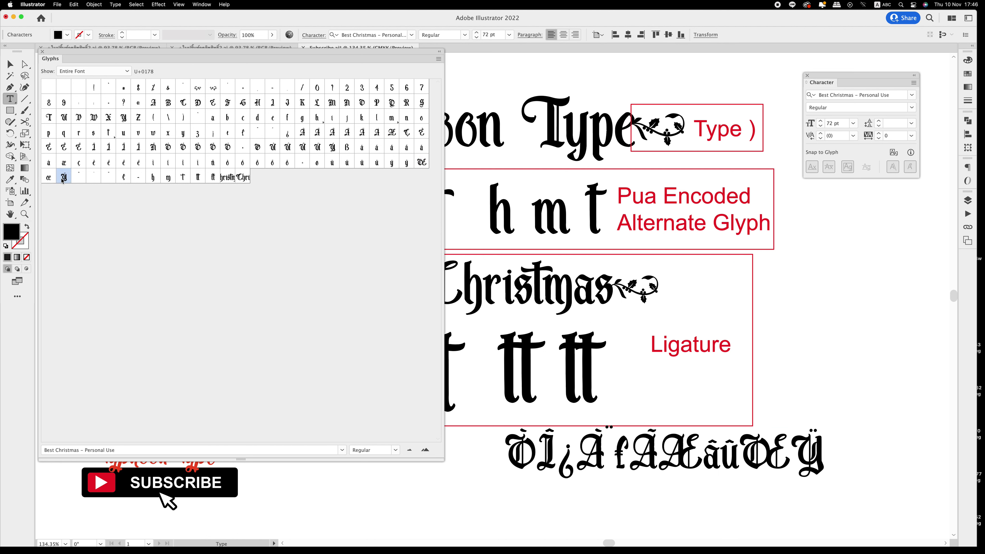
double_click(66, 147)
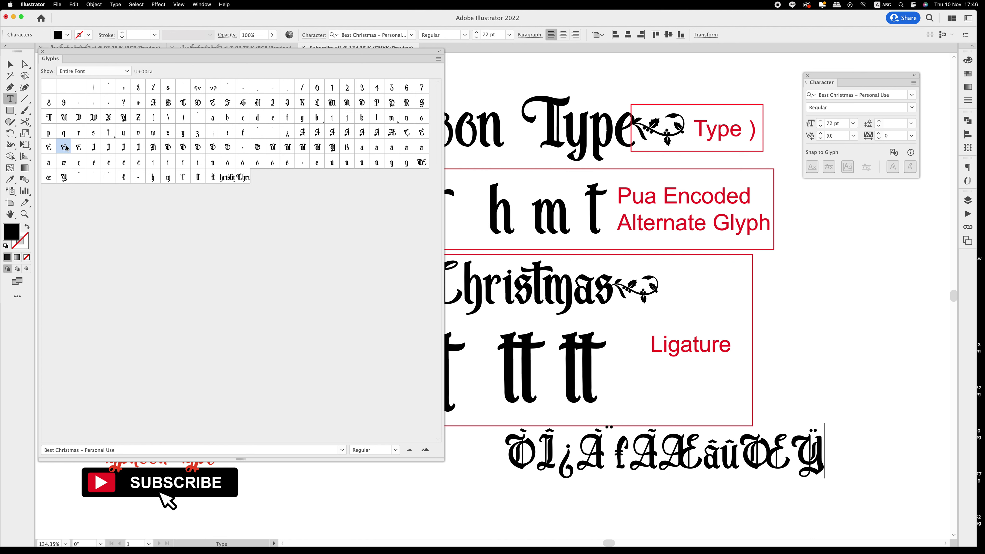
double_click(43, 153)
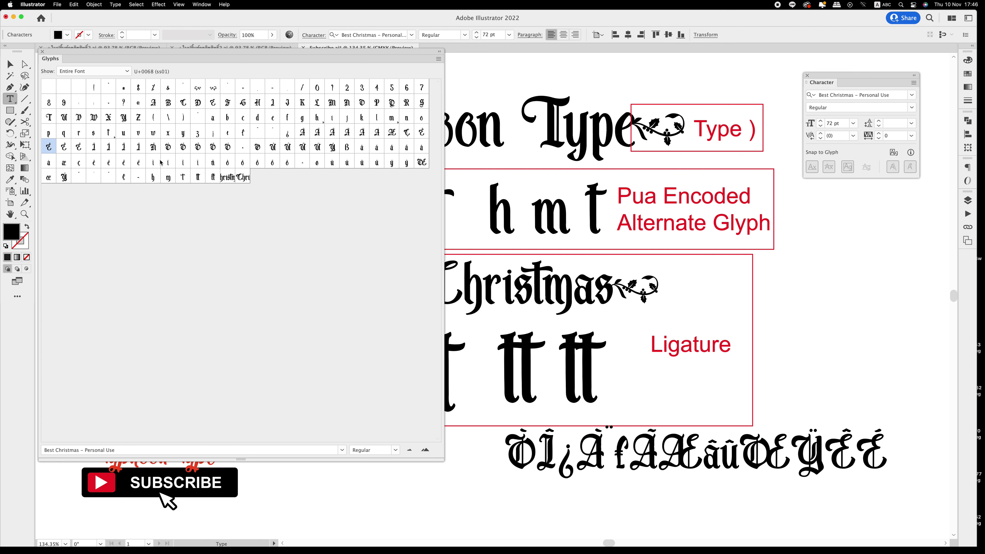
click(42, 51)
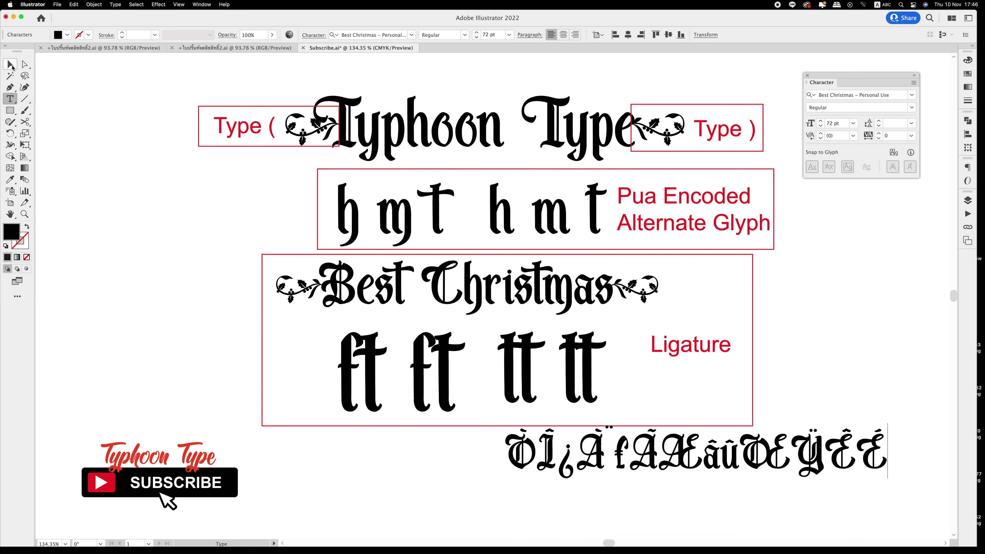
click(11, 64)
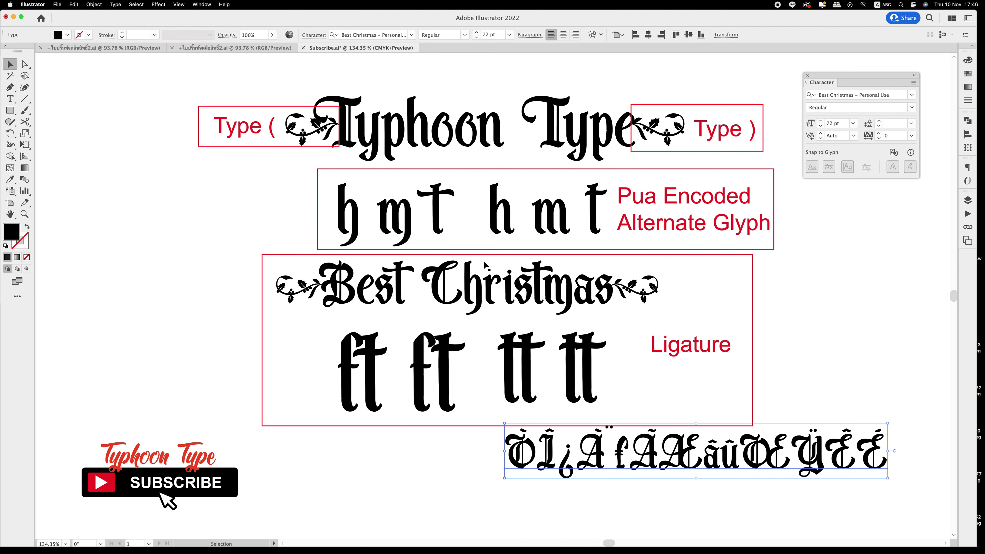